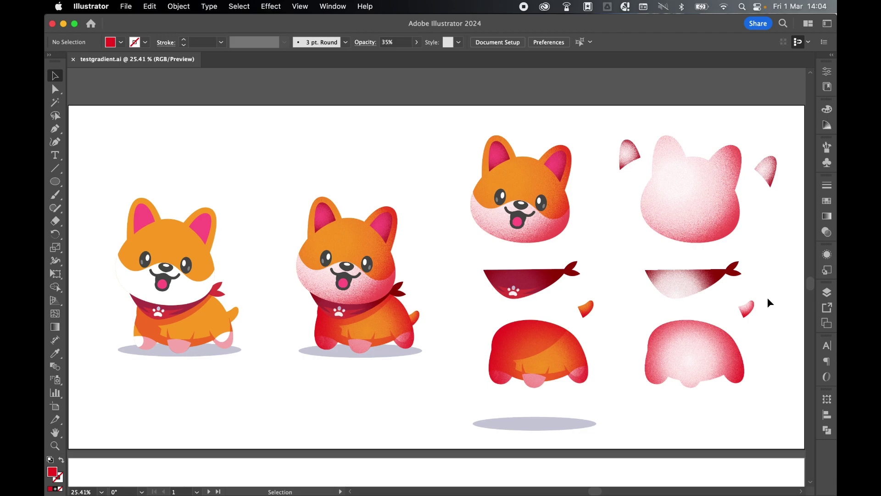
- Jump to artboard 2, which holds the plain, flat-coloured corgi
key("shift+Page_Down")
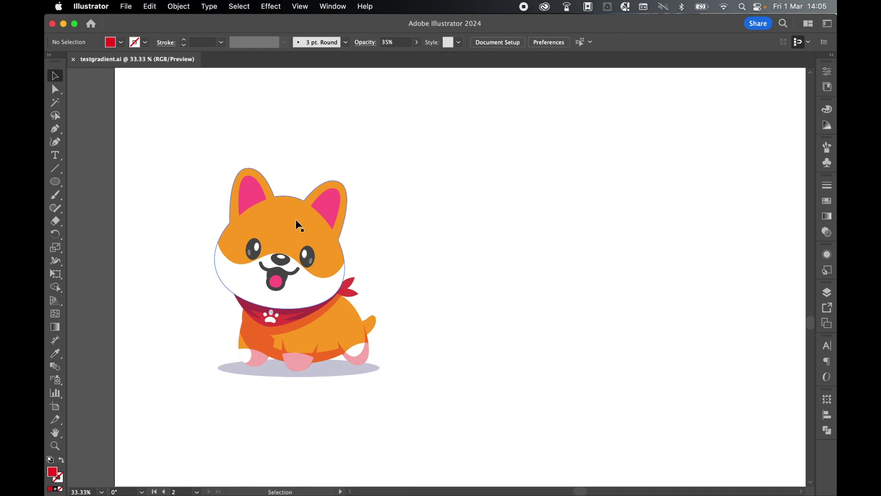
- Copy the corgi's head group and paste it in place exactly over the original
left_click_drag(289, 217, 375, 171)
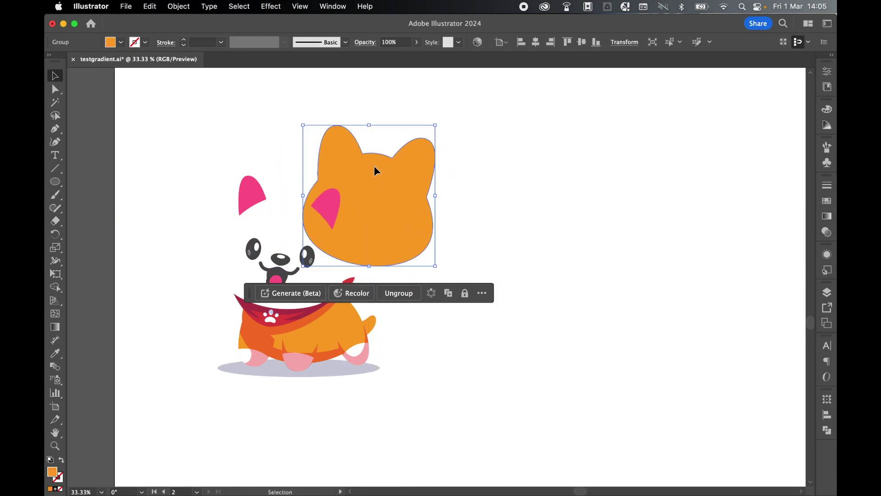
key("super+z")
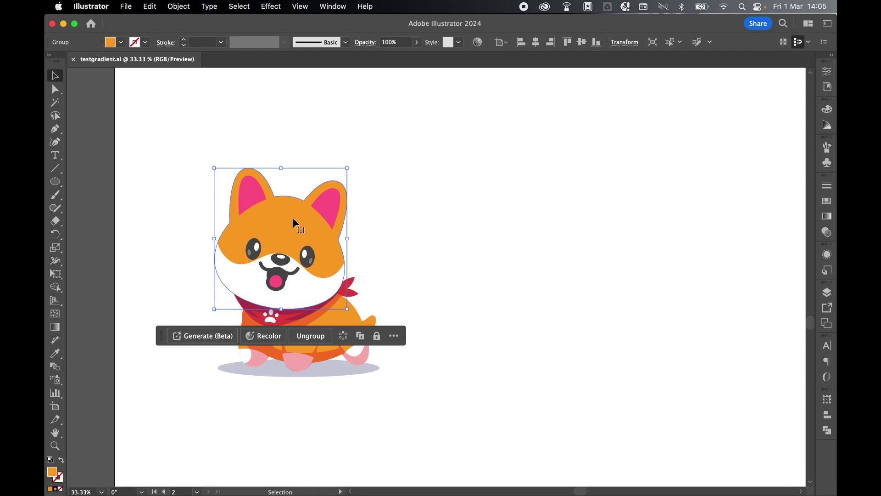
left_click(150, 6)
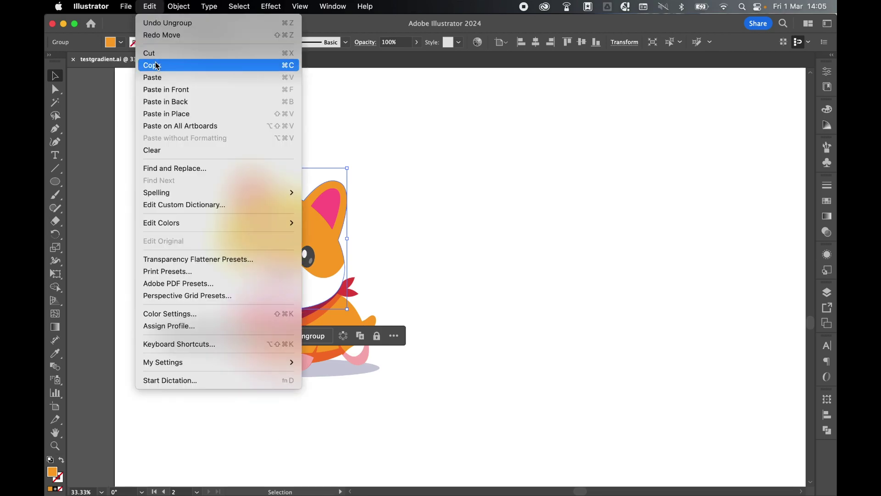
left_click(159, 63)
left_click(150, 6)
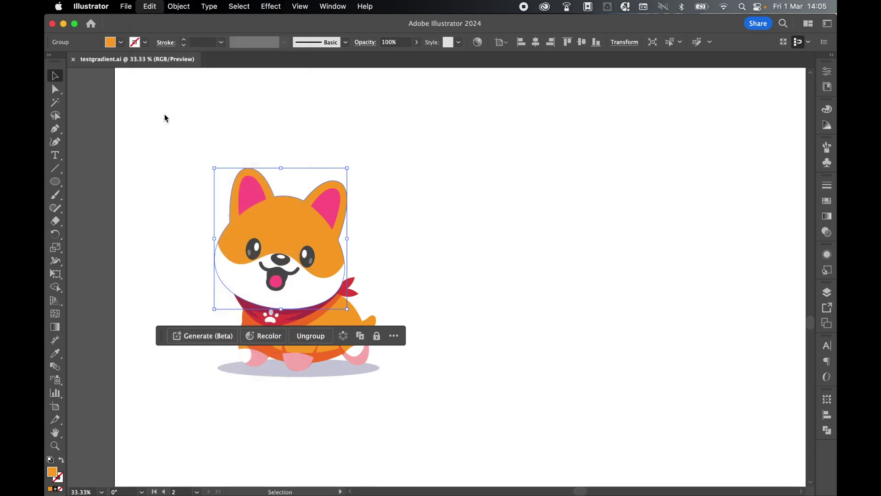
left_click(163, 112)
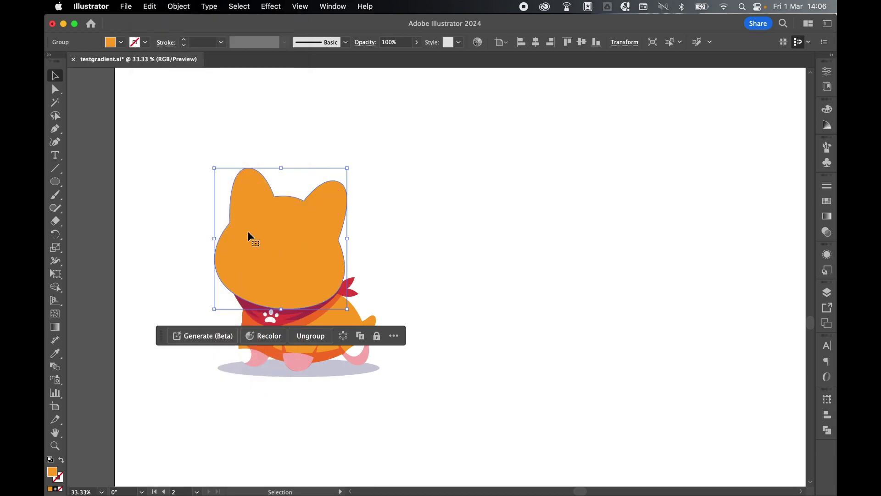
left_click(827, 201)
- Fill the pasted head copy red, then paste another orange head copy in place on top
scroll(549, 207, "up", 10)
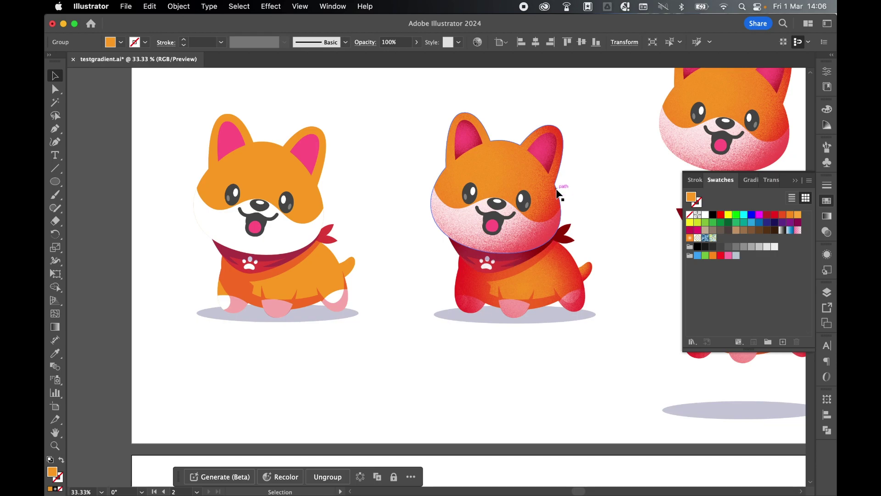
scroll(345, 302, "down", 5)
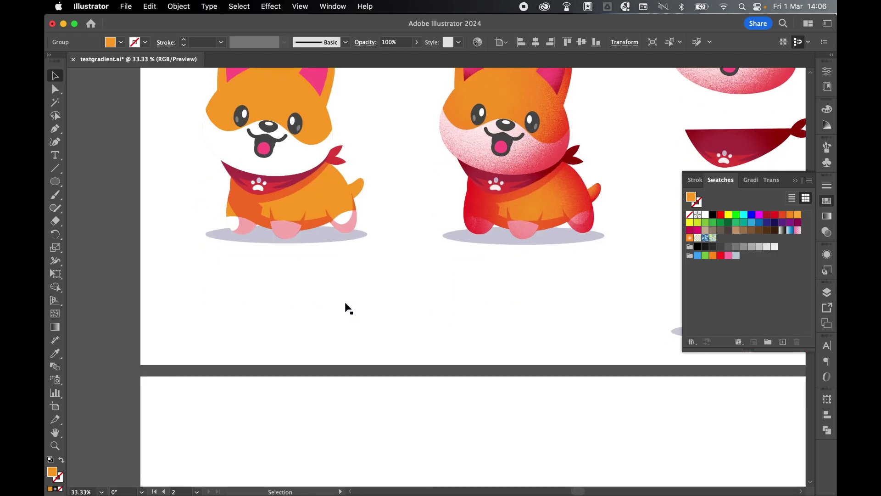
scroll(345, 308, "down", 12)
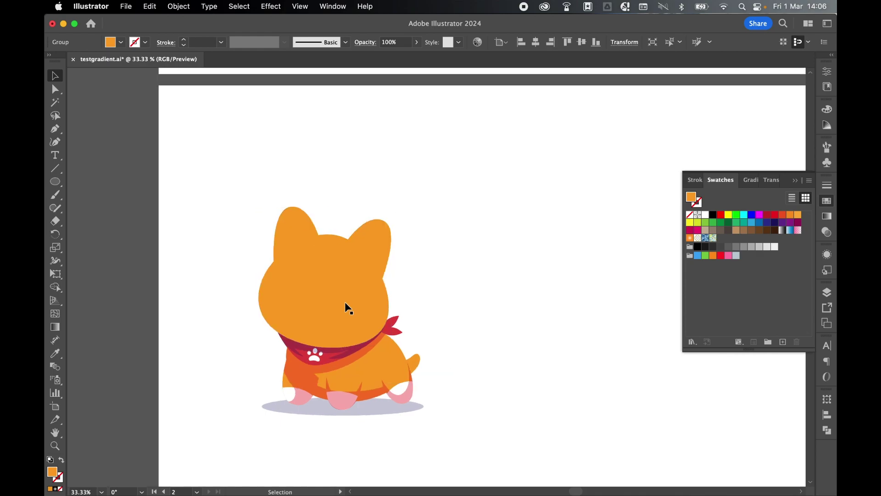
left_click(346, 308)
left_click(774, 214)
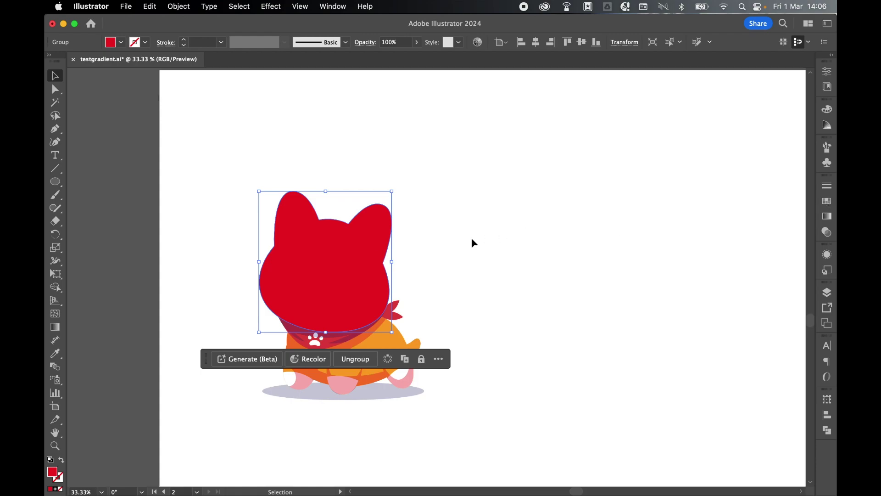
left_click(151, 6)
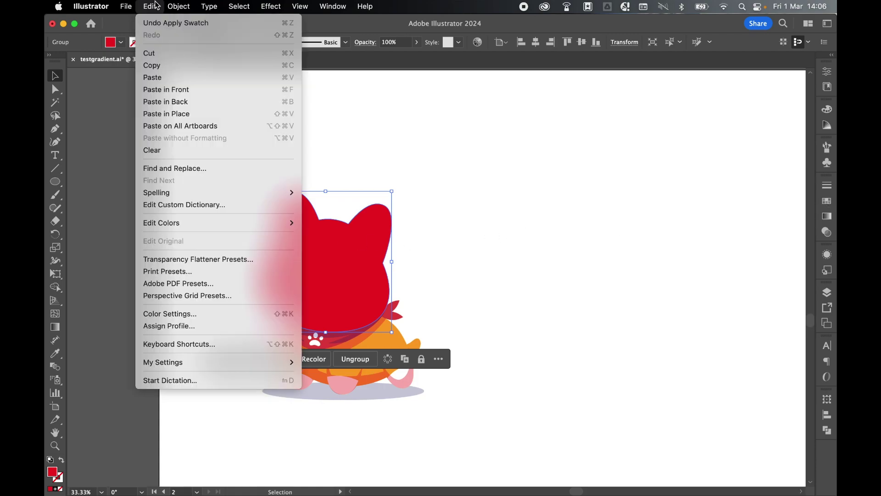
left_click(173, 114)
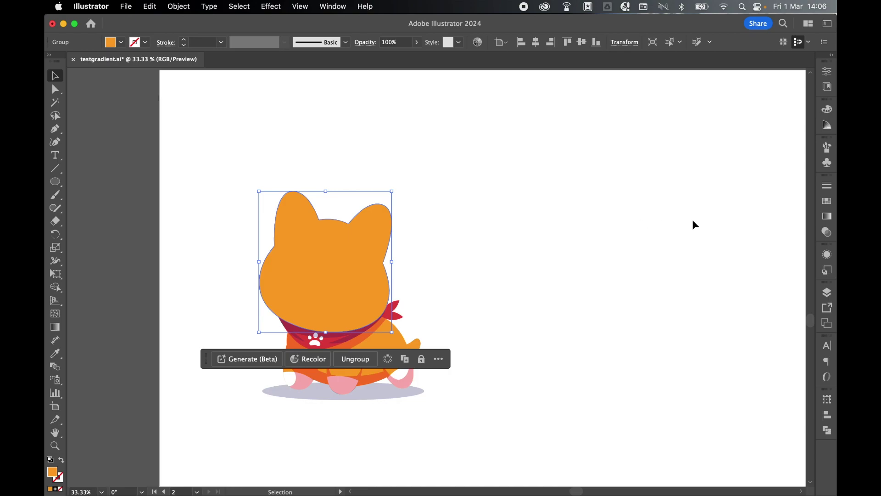
- Give the top head copy a radial gradient fill, white centre fading to black
left_click(825, 219)
left_click(333, 6)
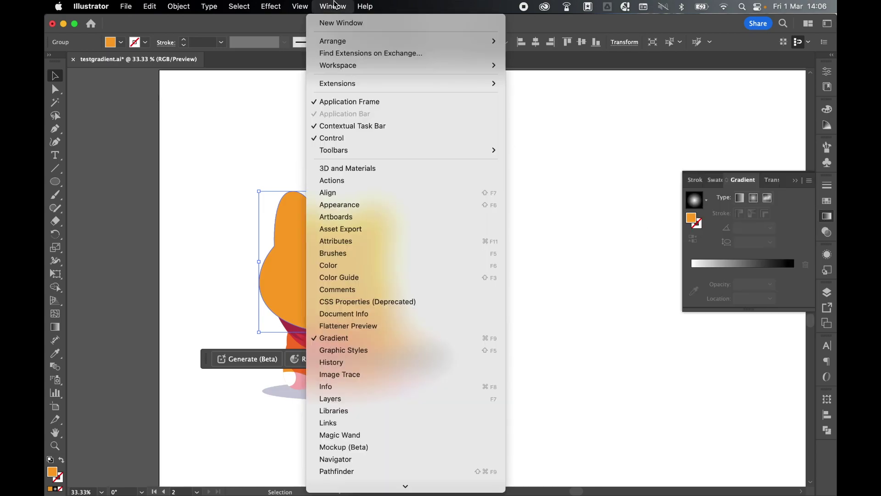
left_click(374, 340)
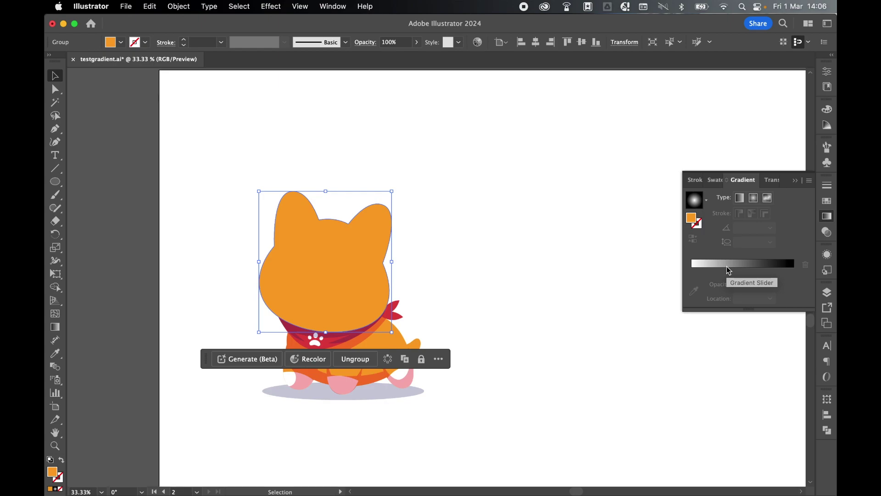
left_click(728, 270)
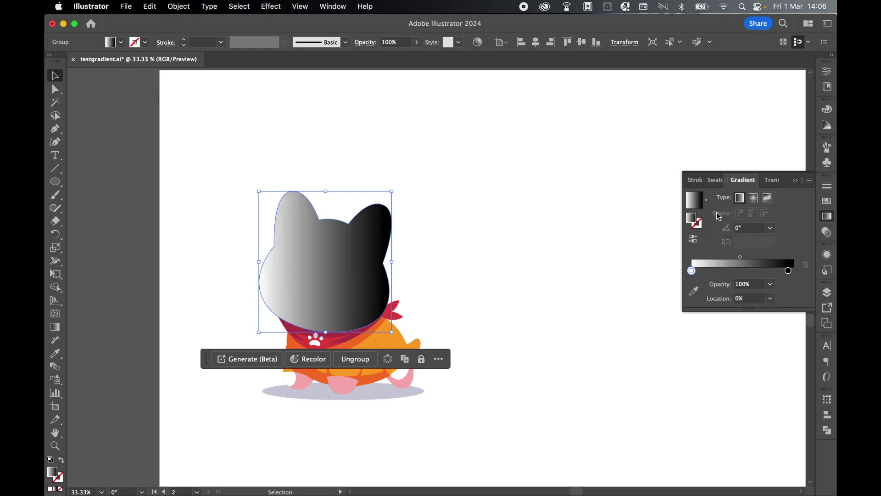
left_click(753, 197)
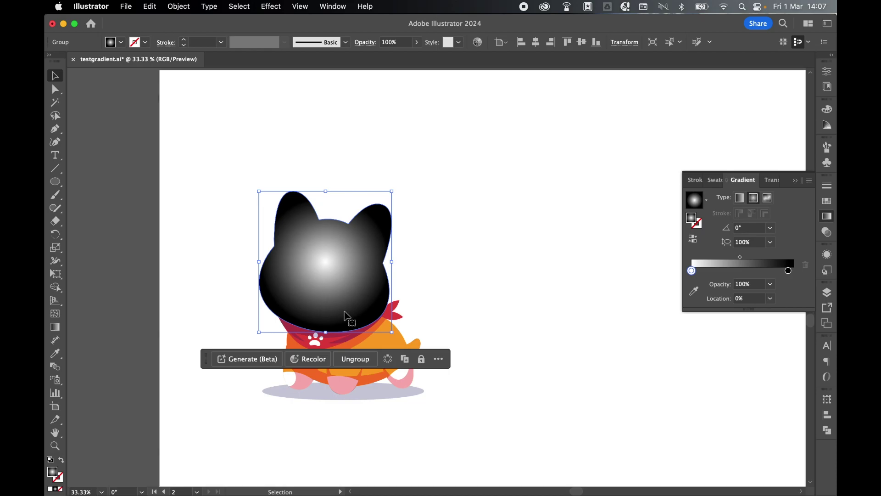
left_click(270, 6)
- Apply a Regular Grain texture with Intensity 40 and Contrast 75 to the gradient head
mouse_move(344, 319)
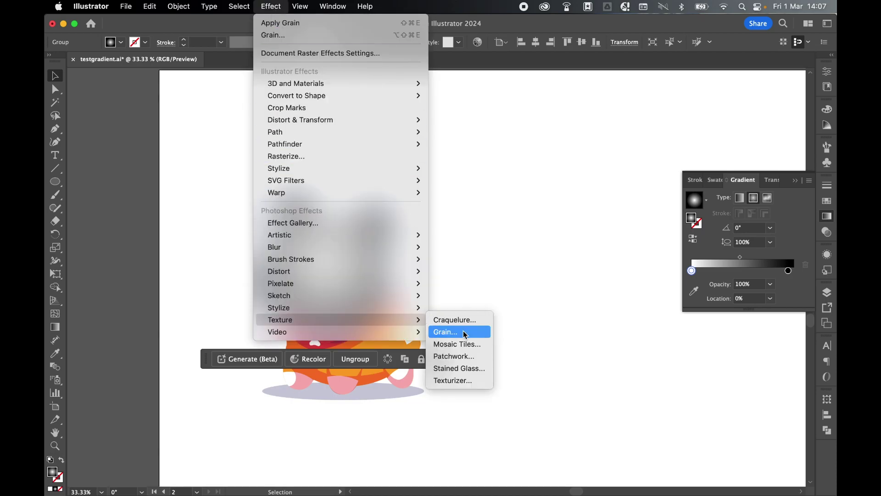
left_click(465, 334)
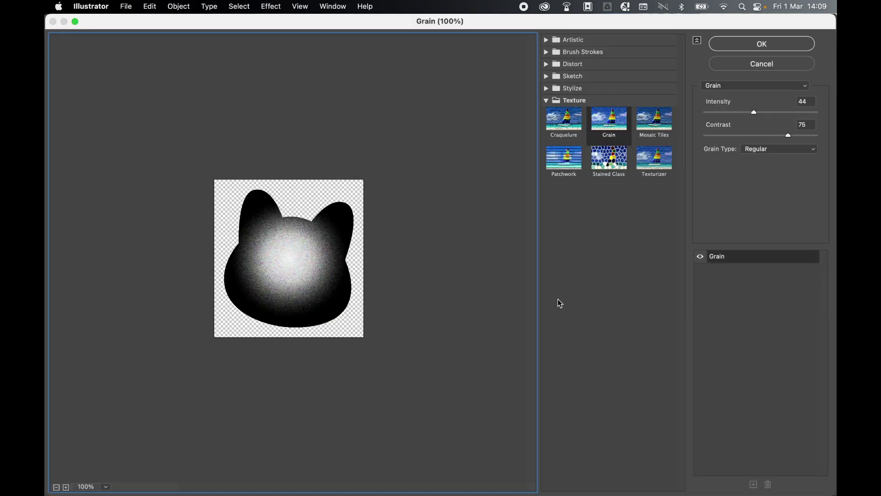
left_click(760, 155)
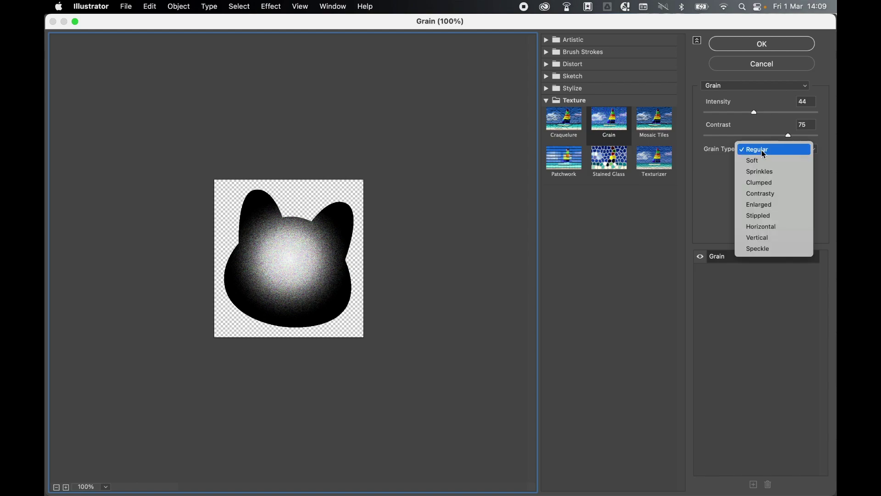
key("Escape")
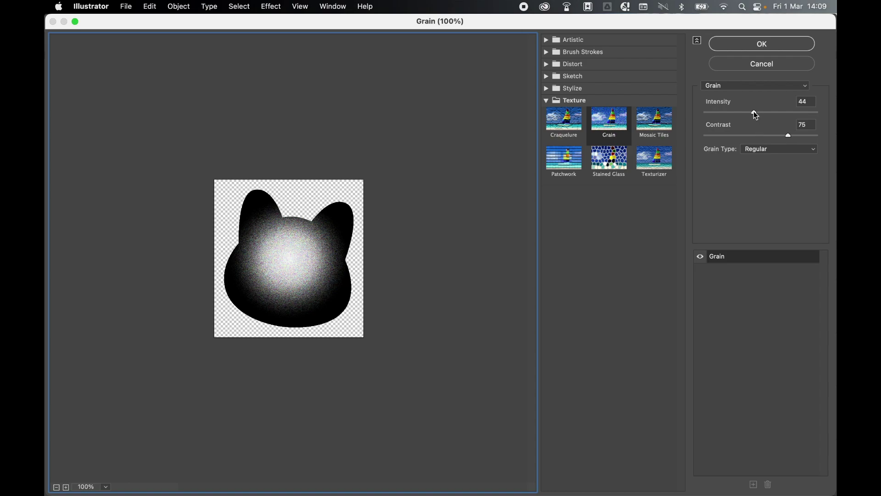
mouse_move(754, 112)
left_mouse_down()
mouse_move(728, 114)
mouse_move(783, 112)
mouse_move(750, 109)
left_mouse_up()
left_click_drag(788, 135, 789, 136)
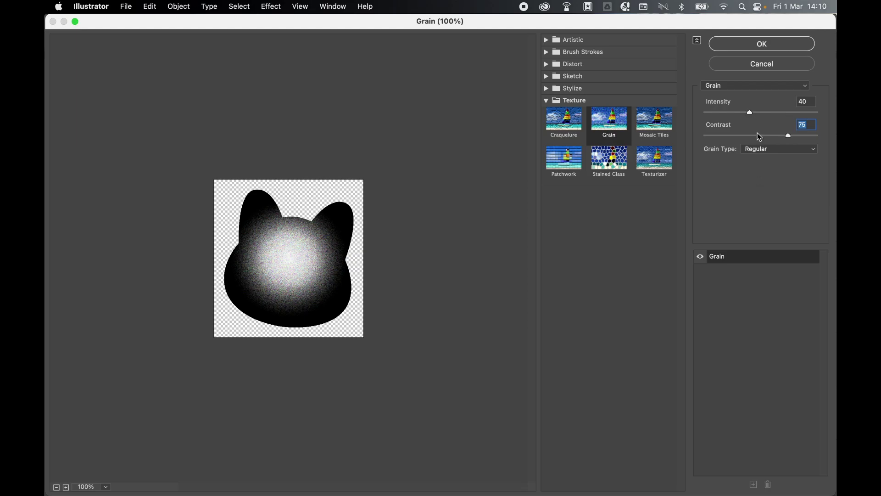
left_click(746, 44)
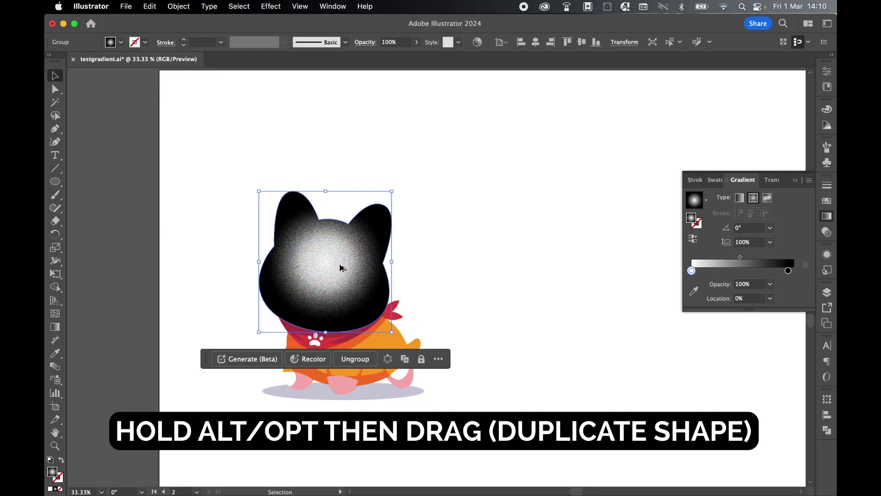
- Leave a duplicate grainy head at the left, then copy and delete the one on the corgi
left_click_drag(335, 265, 98, 269)
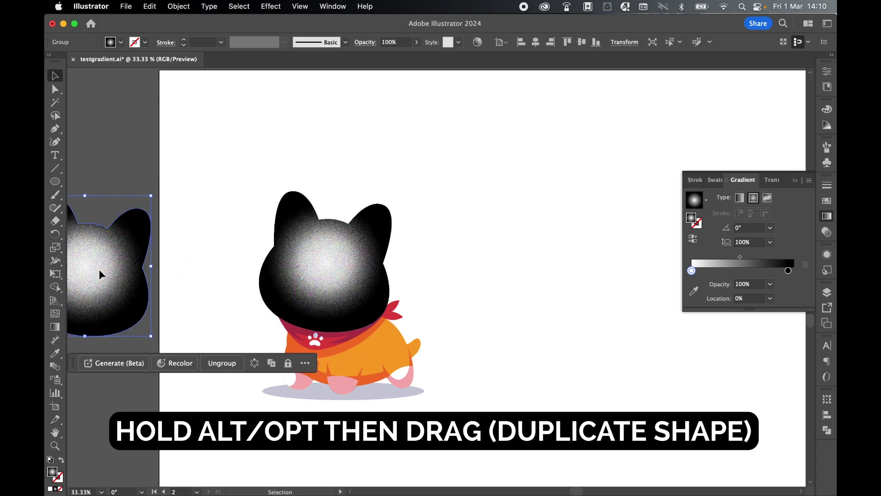
left_click(315, 243)
left_click(315, 244, "super")
key("super+c")
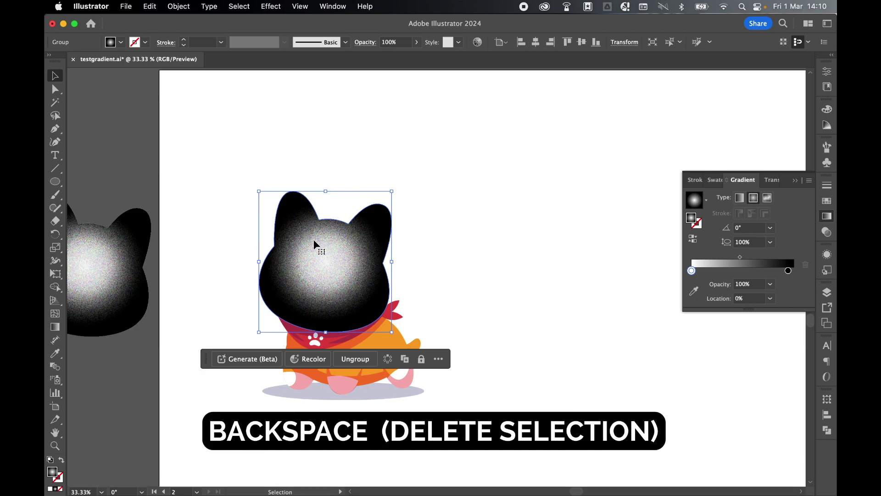
key("BackSpace")
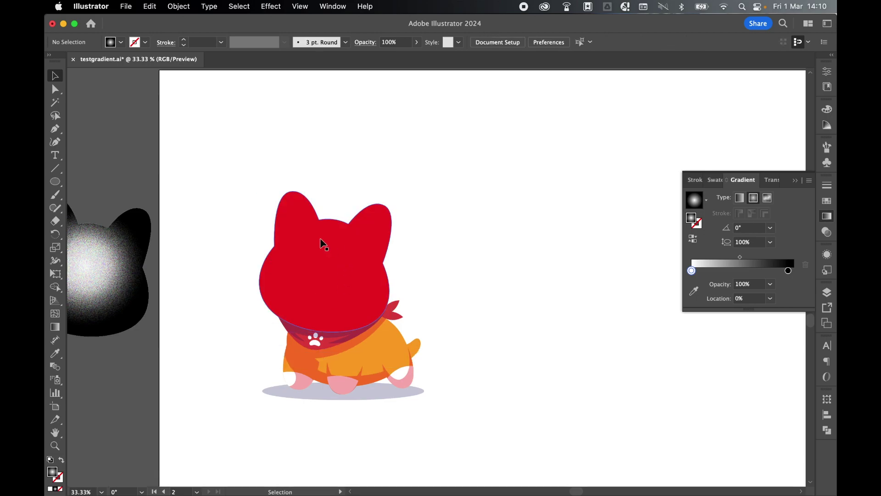
- Select the red head copy and create an opacity mask on it via Transparency
left_click(323, 244)
left_click(827, 232)
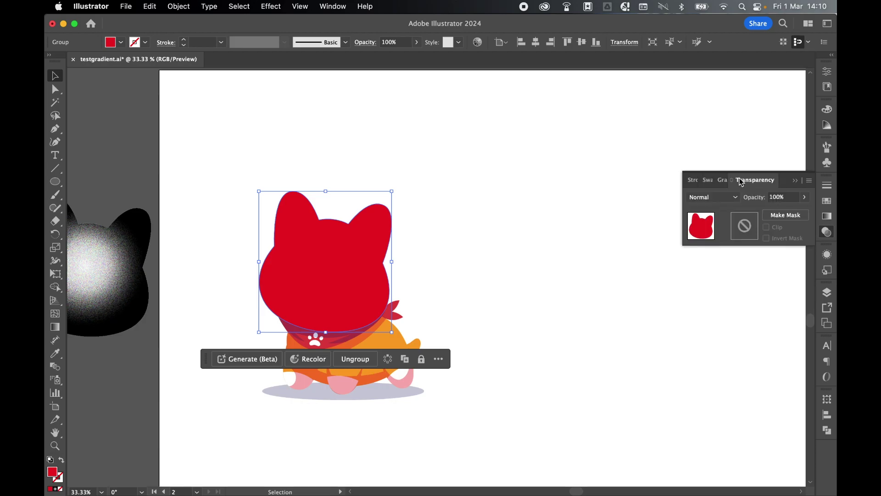
left_click(339, 5)
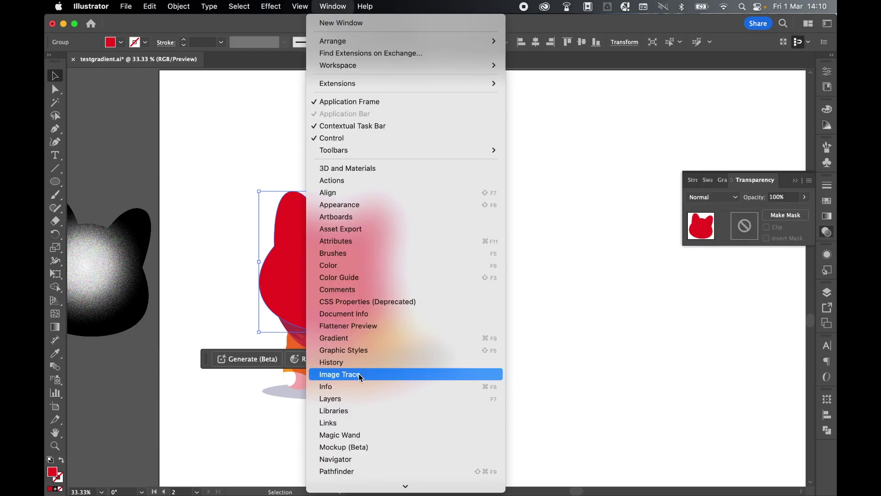
scroll(361, 376, "down", 5)
left_click(743, 229)
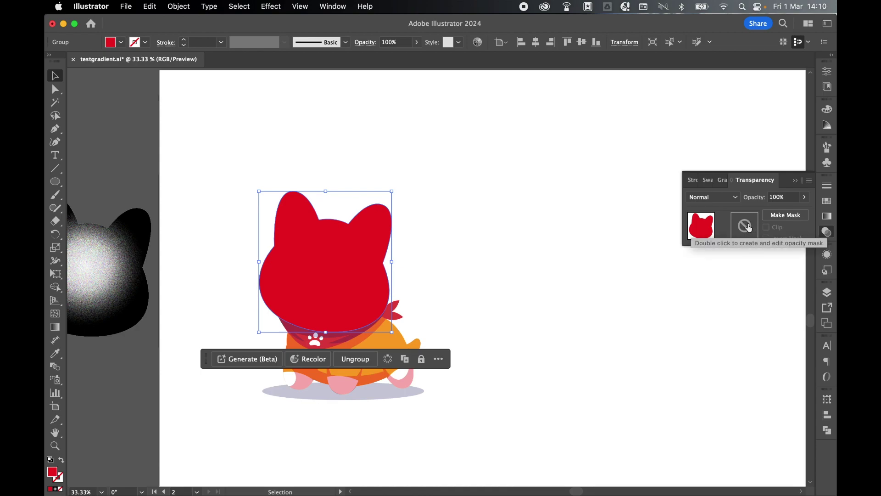
double_click(749, 228)
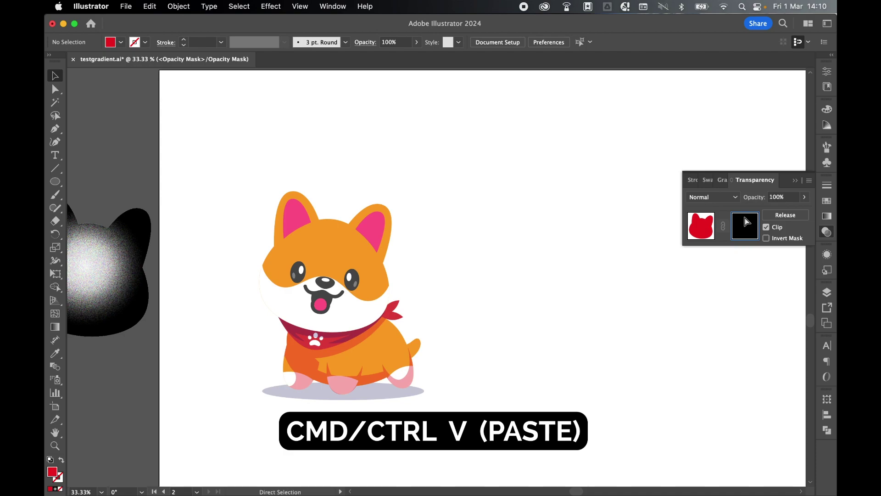
- Paste the grainy head into the mask, invert it, and align it over the corgi's head
key("super+v")
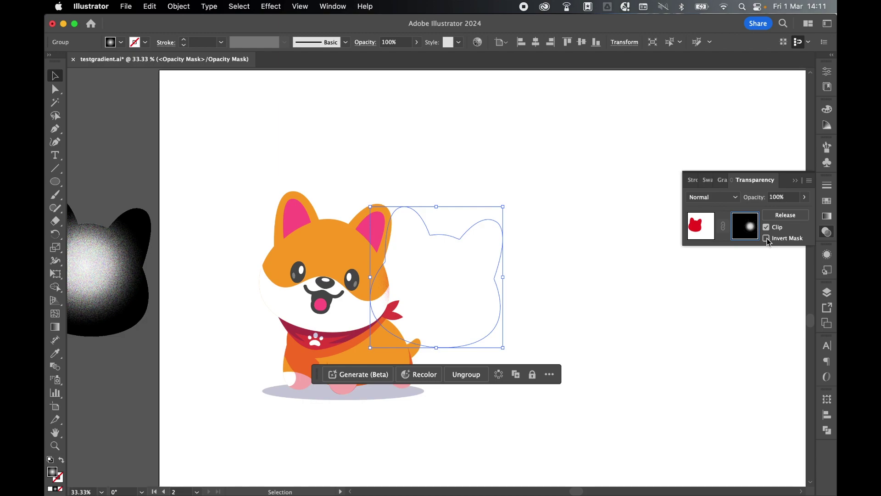
left_click(766, 238)
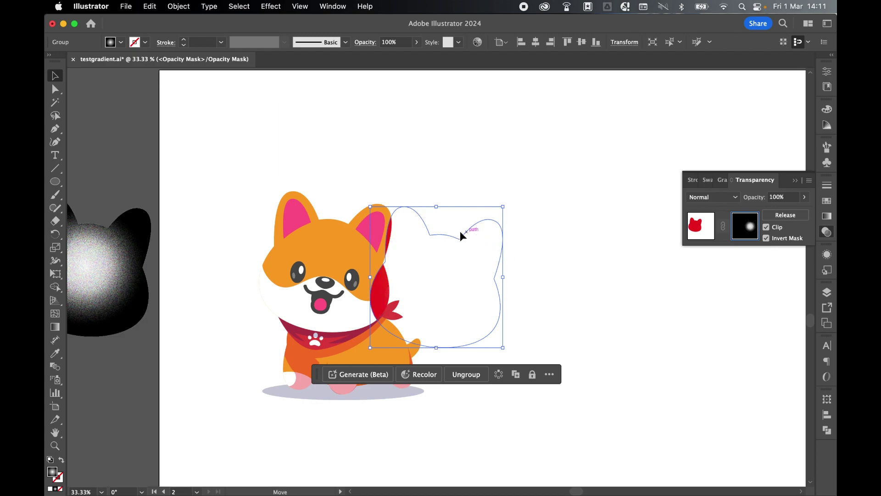
left_click_drag(460, 231, 367, 233)
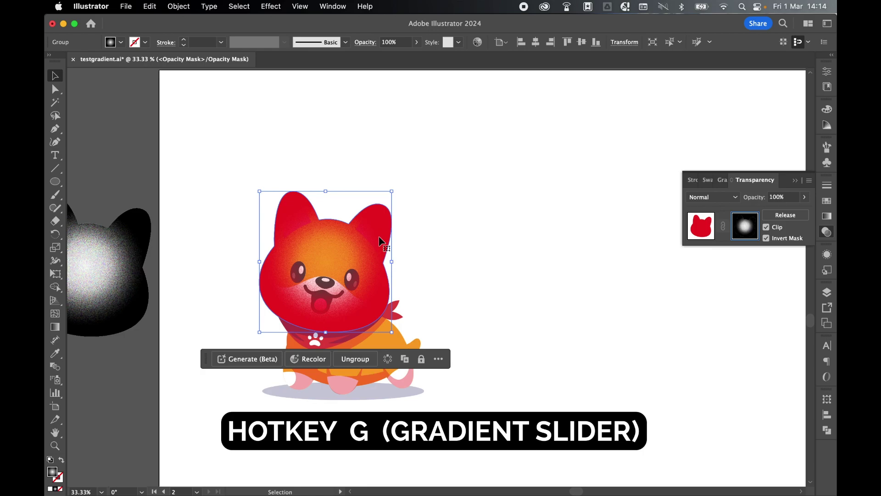
- Enlarge the mask's radial gradient into an ellipse (85.4939% aspect, end stop 91.8436%) and shift its centre
key("g")
left_click(827, 216)
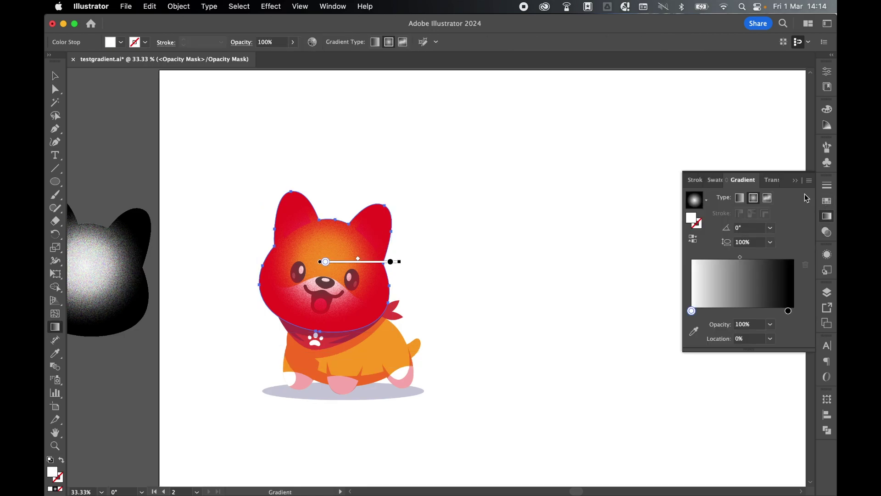
mouse_move(398, 261)
left_mouse_down()
mouse_move(473, 257)
mouse_move(384, 261)
mouse_move(515, 256)
mouse_move(443, 262)
mouse_move(444, 287)
mouse_move(448, 270)
left_mouse_up()
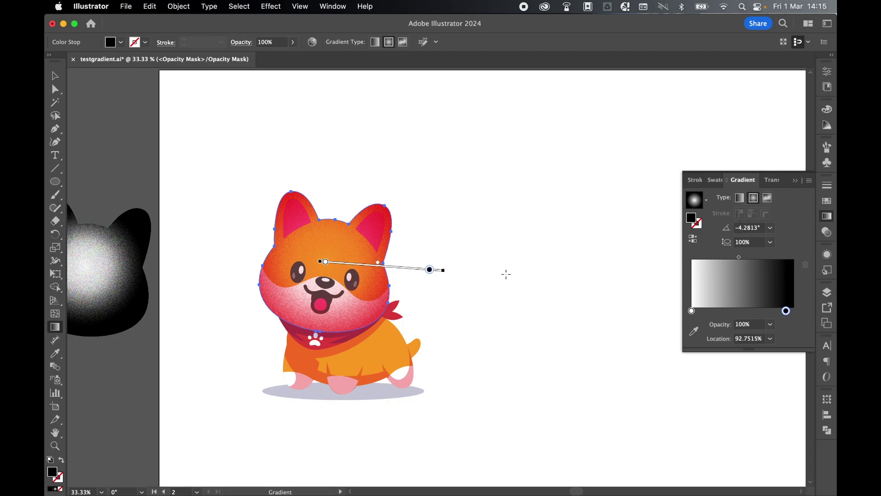
left_click_drag(328, 259, 310, 259)
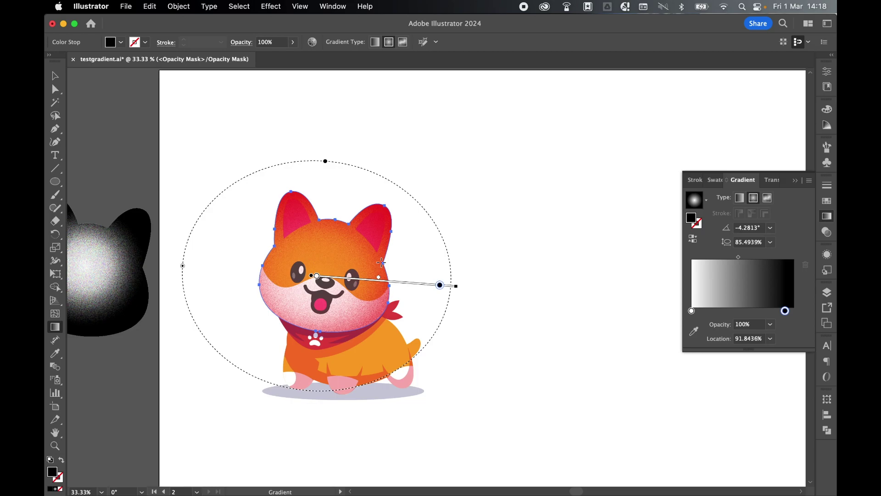
left_click(827, 231)
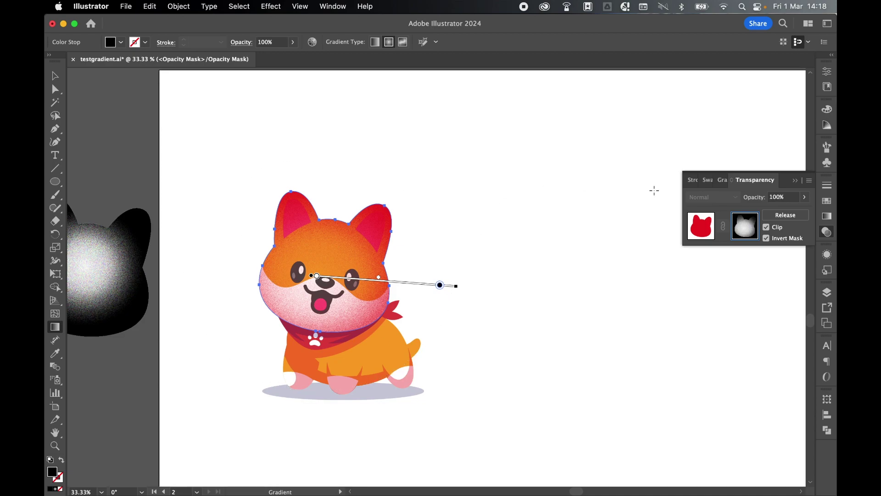
- Exit mask editing back to the artwork, undoing an accidental head move
left_click(701, 226)
left_click(55, 75)
left_click(387, 247)
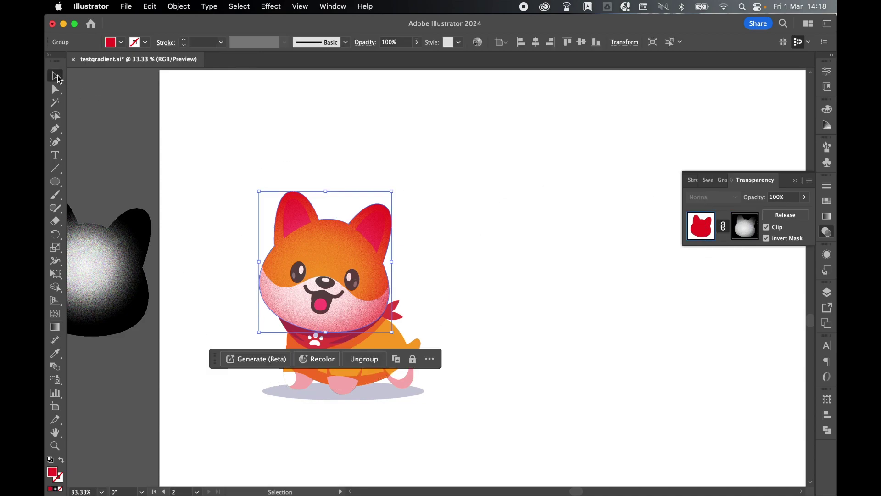
left_click_drag(360, 239, 442, 205)
key("cmd+z")
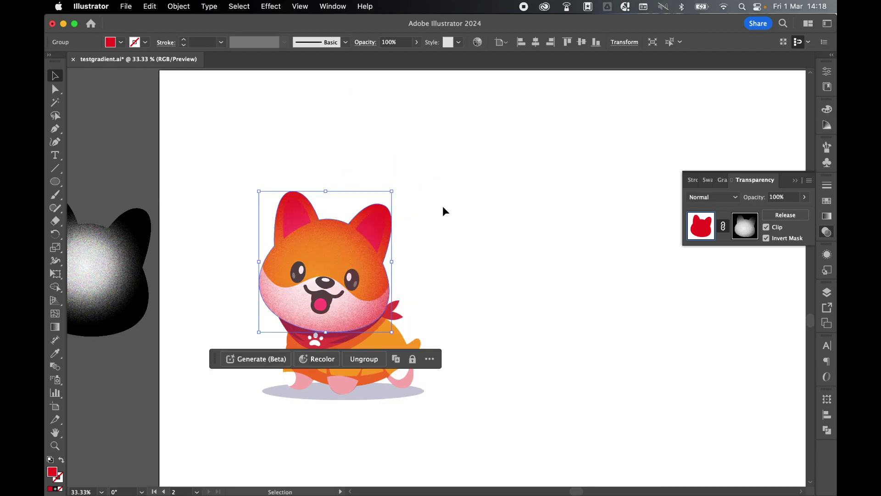
- Move the orange body aside and back to check the layering
left_click(467, 294)
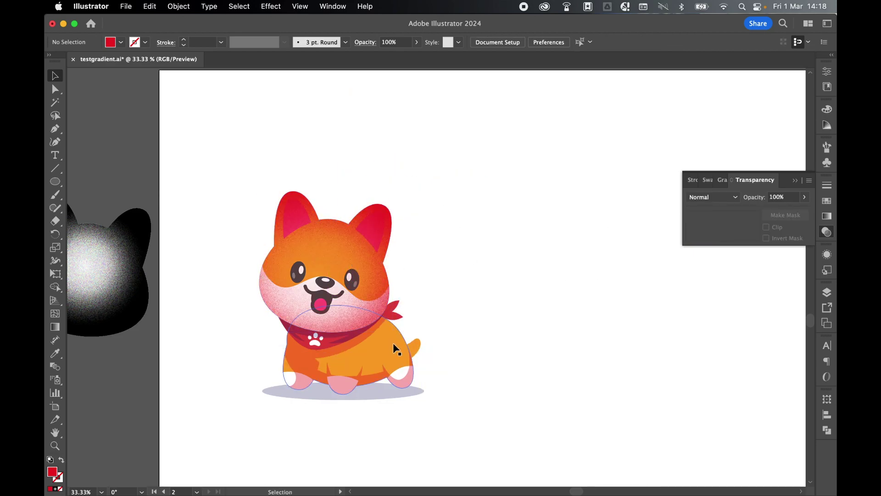
left_click_drag(396, 349, 443, 349)
key("cmd+z")
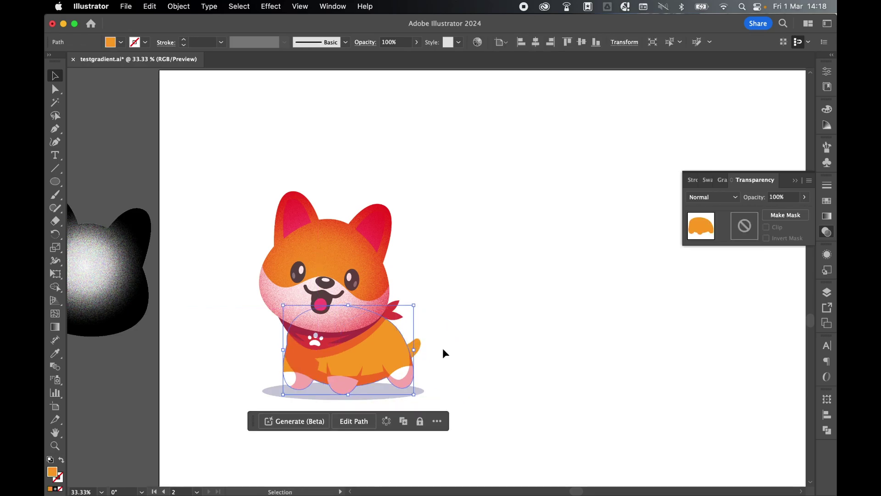
left_click(498, 299)
- Zoom in and move the shaded head aside to reveal the flat orange head beneath
key("cmd+equal")
key("cmd+equal")
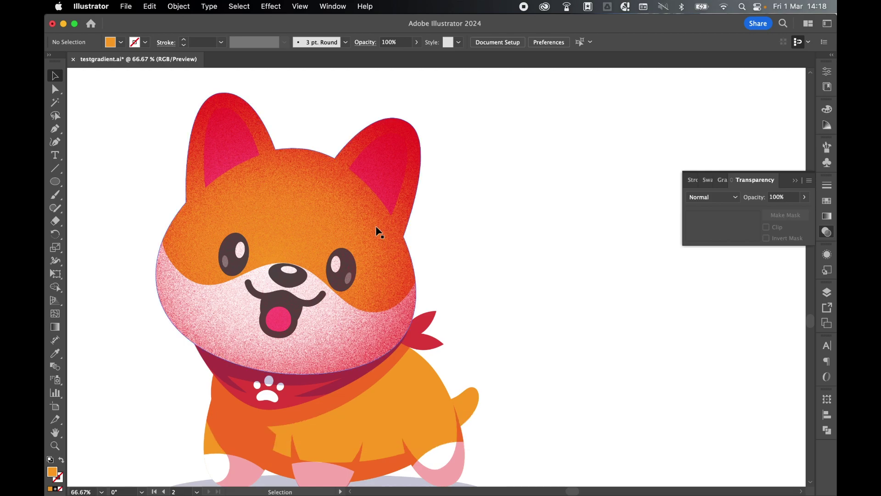
left_click(322, 174)
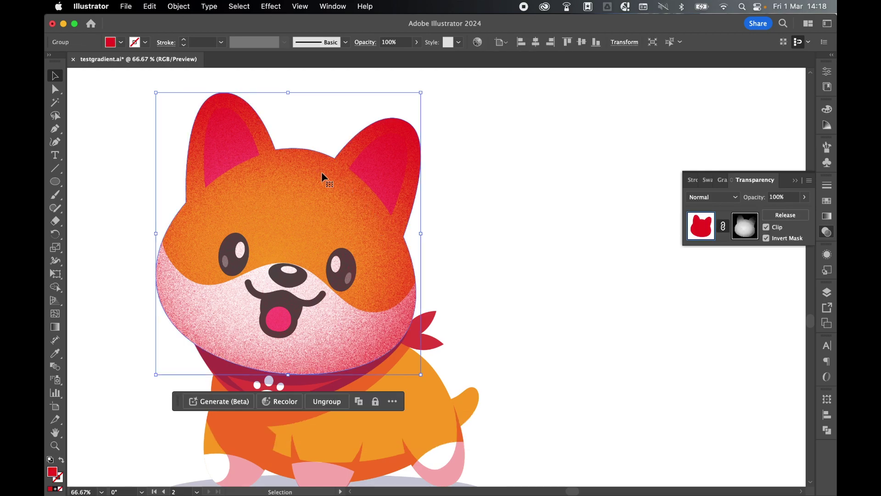
left_click_drag(315, 175, 408, 183)
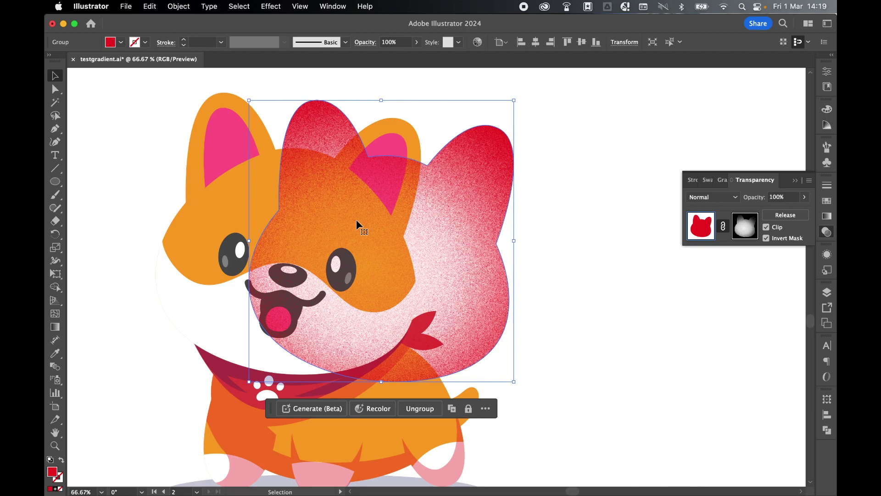
key("super+z")
left_click(142, 181)
left_click(266, 192)
left_click_drag(272, 179, 327, 213)
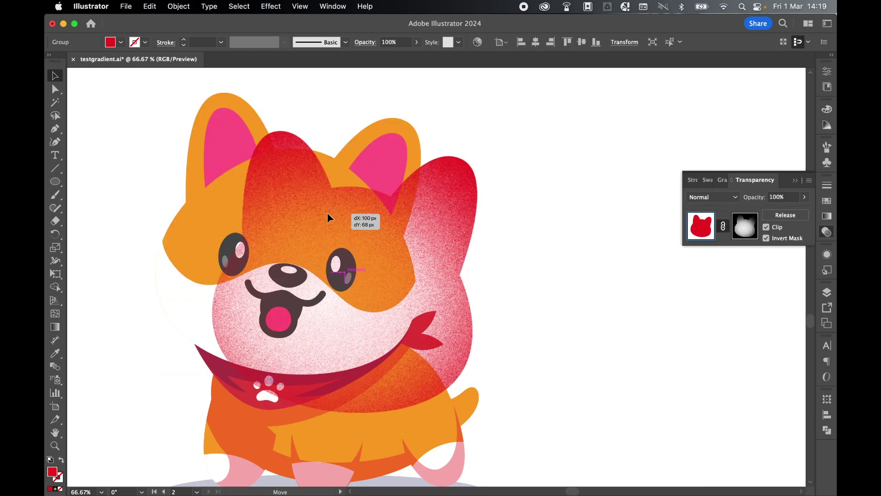
- Return the shaded head to its place and lock it
key("super+z")
left_click(179, 6)
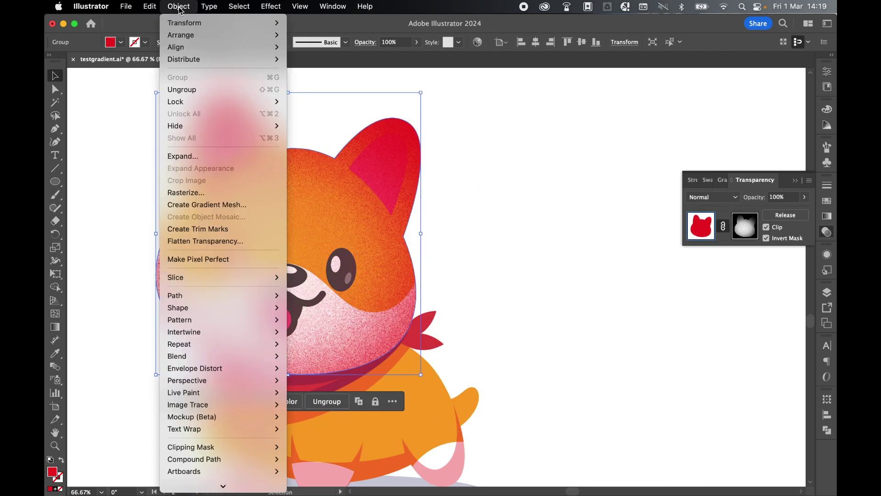
mouse_move(257, 101)
left_click(315, 98)
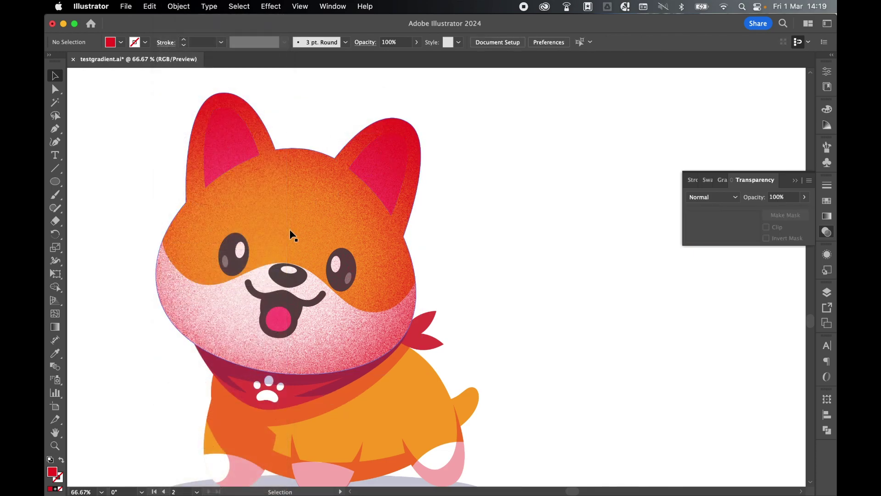
- Bring both eyes, the mouth and both inner ears in front of the shaded head
left_click(241, 255)
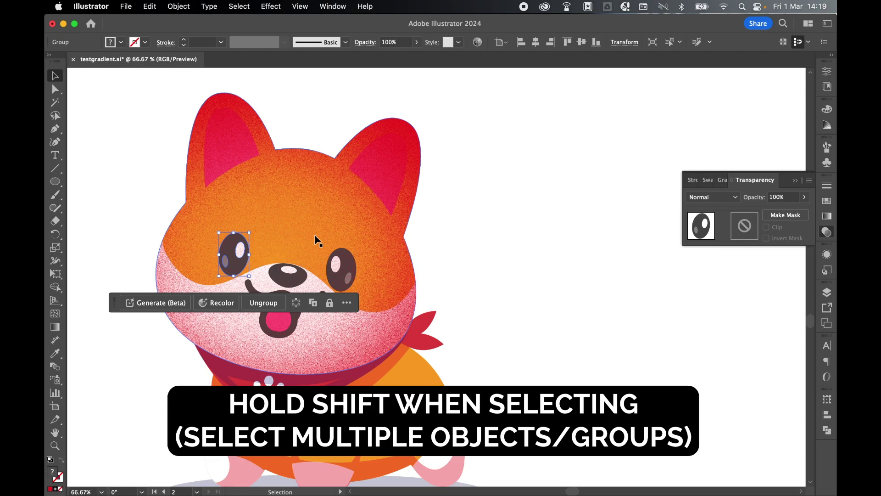
left_click(342, 261, "shift")
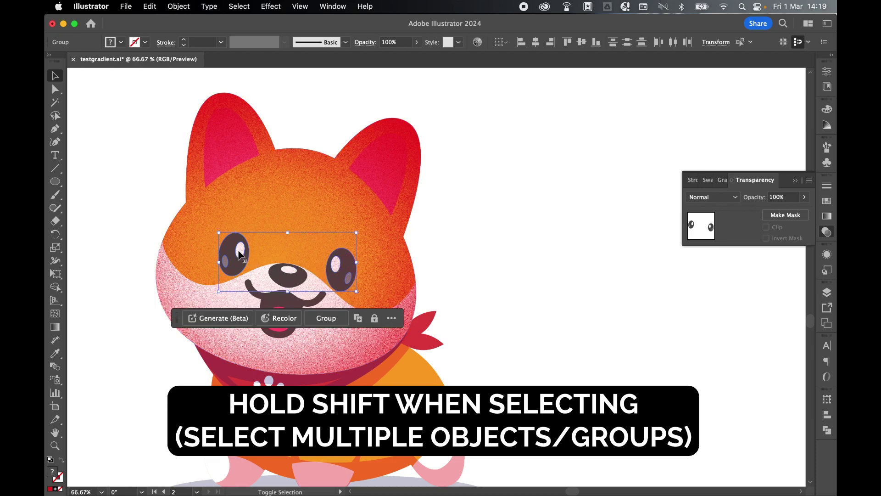
left_click(285, 303, "shift")
left_click(235, 149, "shift")
left_click(398, 168, "shift")
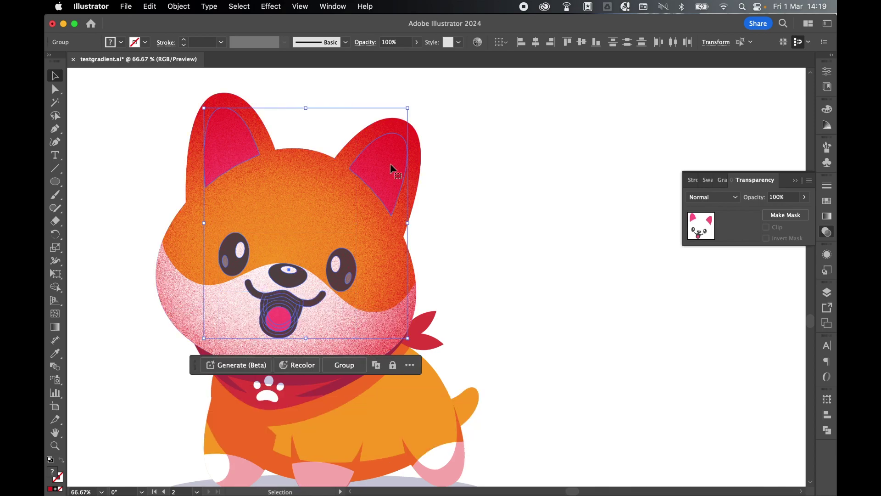
right_click(393, 167)
mouse_move(454, 406)
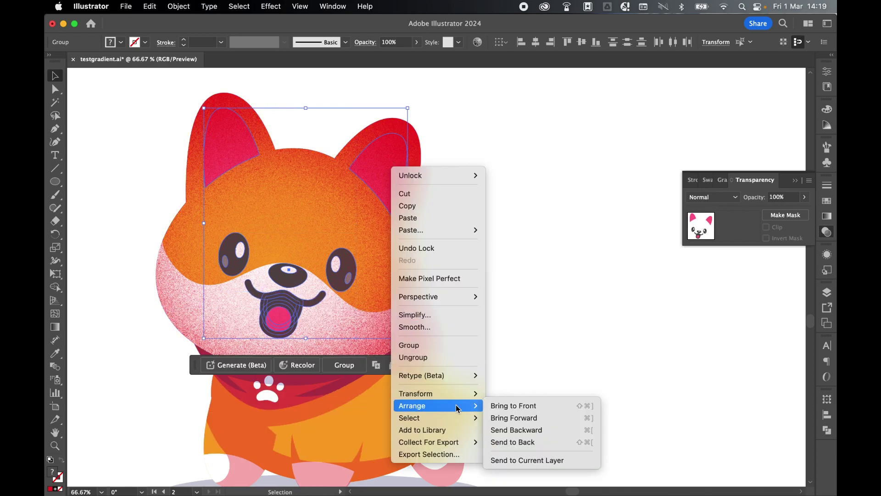
left_click(520, 404)
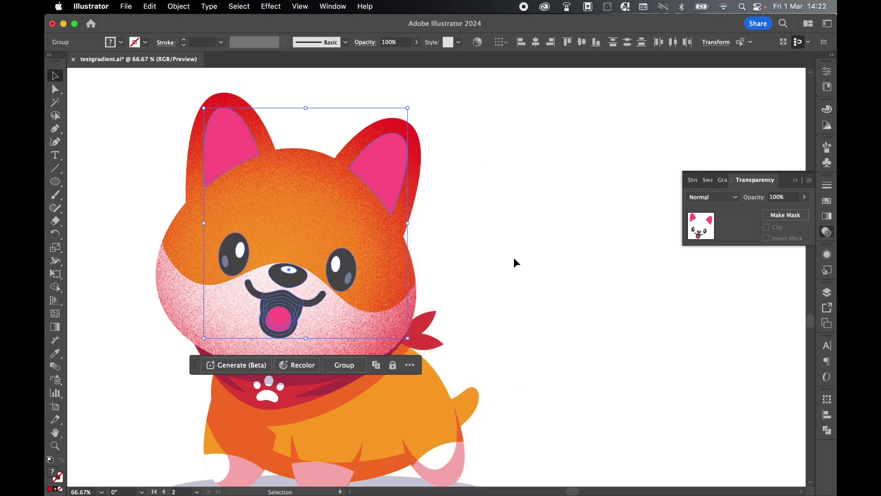
left_click(513, 257)
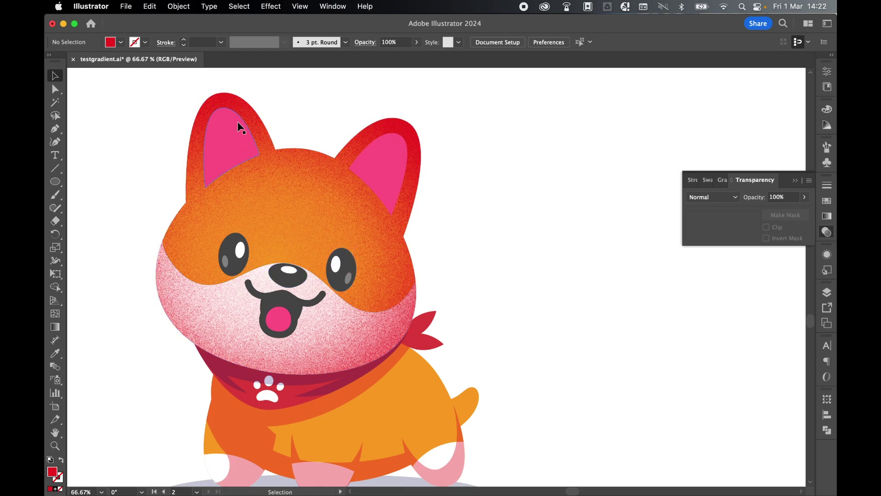
- Unlock all objects, reselect the shaded head group and enter its opacity mask for editing
left_click(413, 170)
left_click(320, 131)
left_click(179, 7)
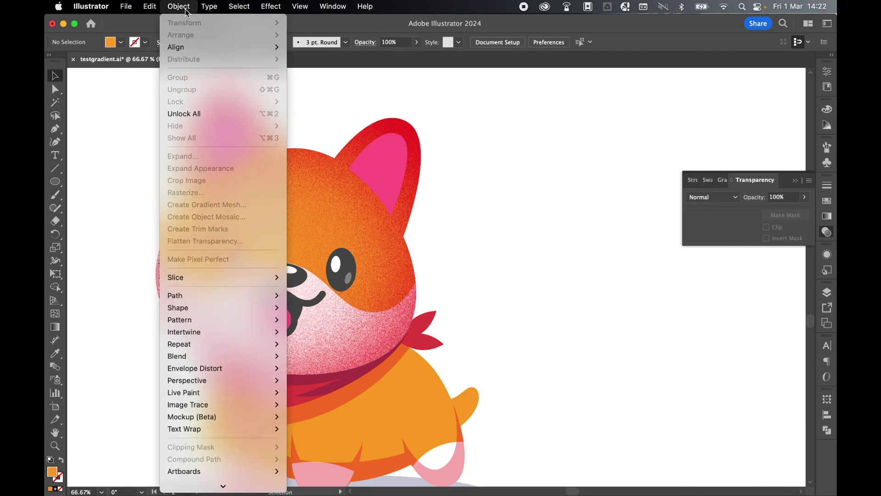
left_click(196, 114)
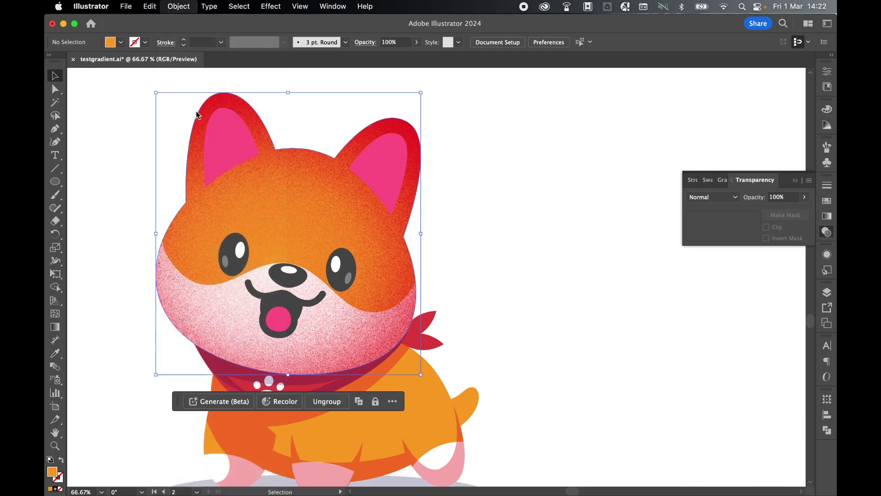
left_click(497, 249)
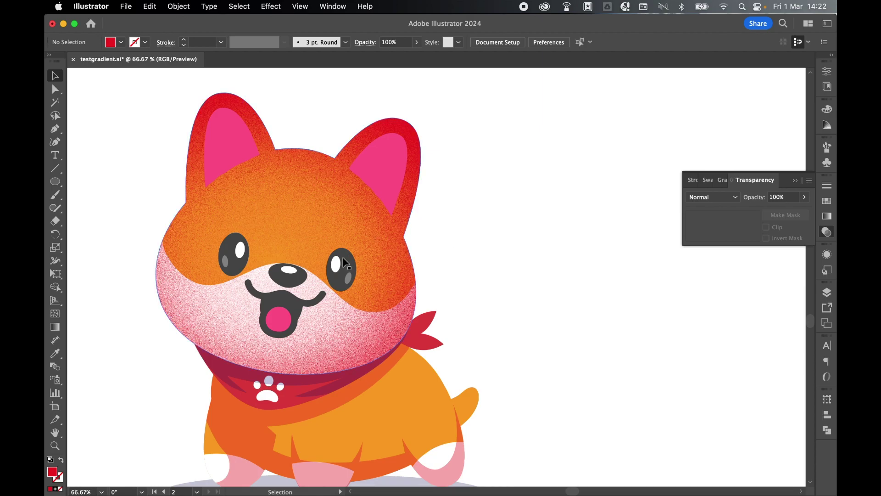
left_click(323, 194)
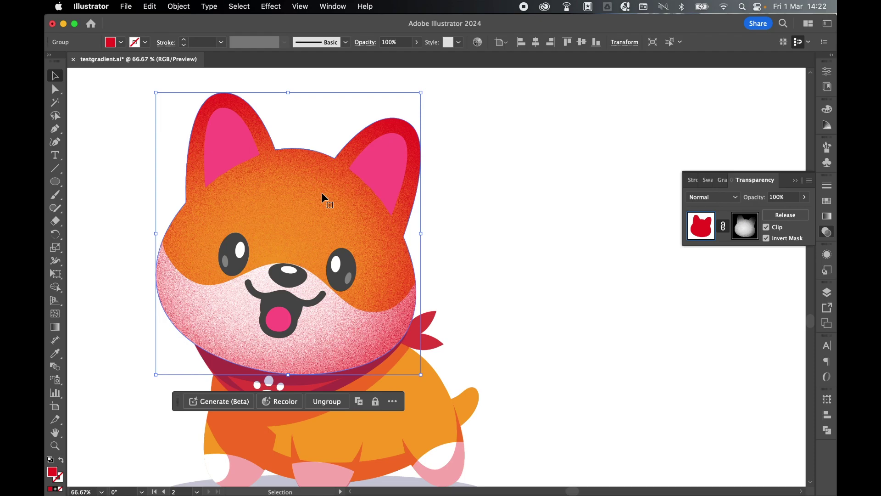
left_click(752, 235)
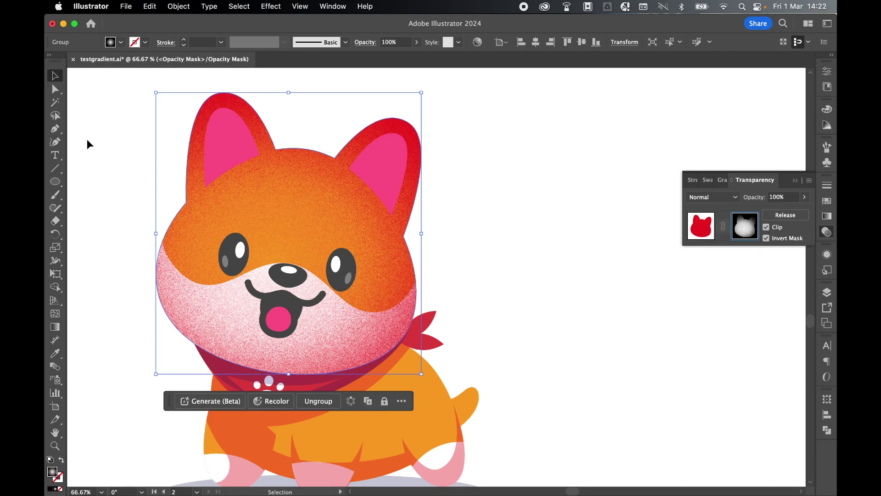
- Redraw the mask gradient from the nose out to the left and make its outer stop dark red
key("g")
left_click_drag(312, 243, 515, 191)
left_click_drag(253, 269, 82, 318)
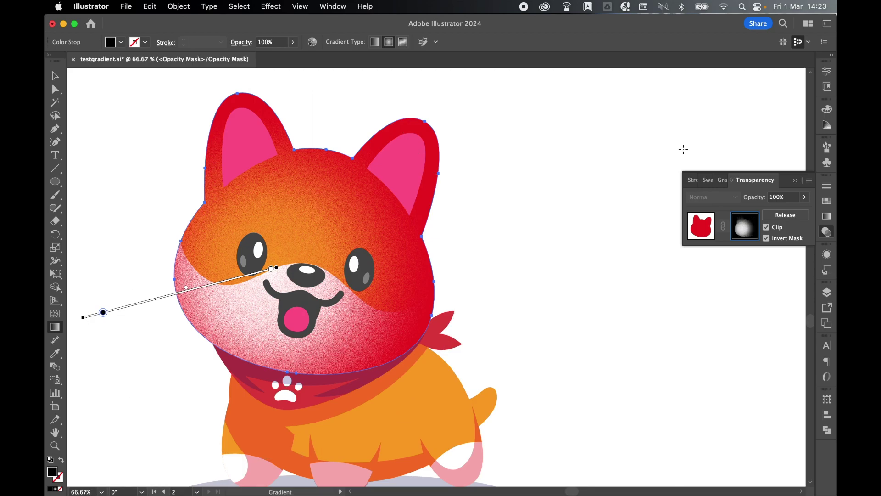
left_click(825, 202)
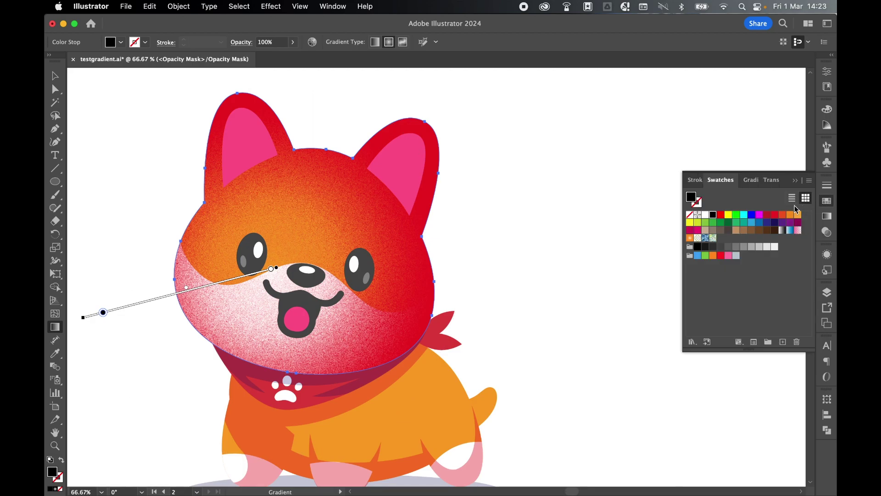
left_click(729, 214)
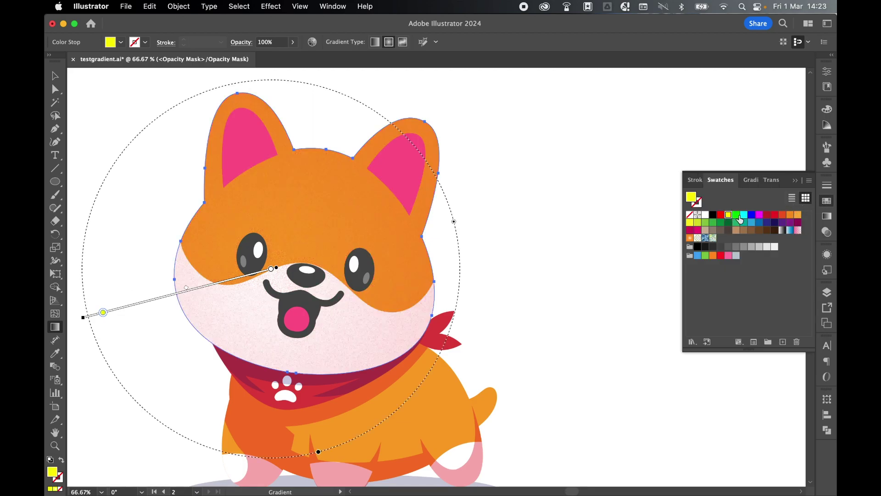
left_click(798, 214)
left_click(705, 214)
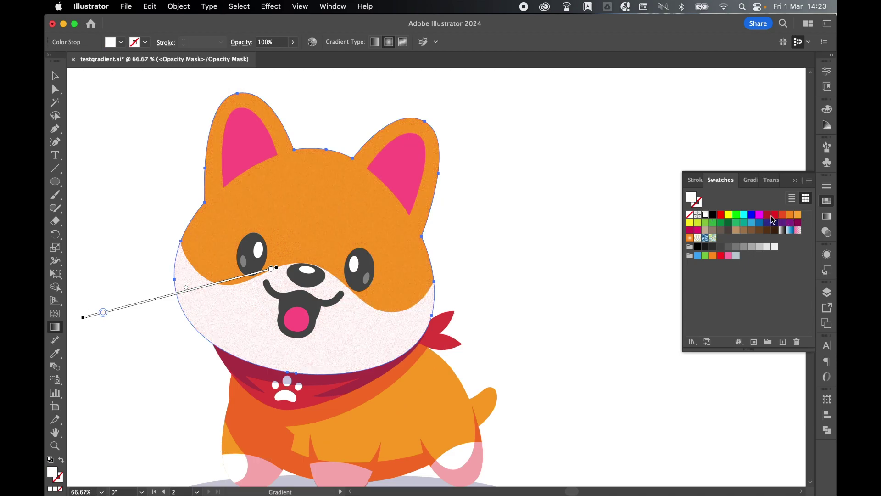
left_click(767, 215)
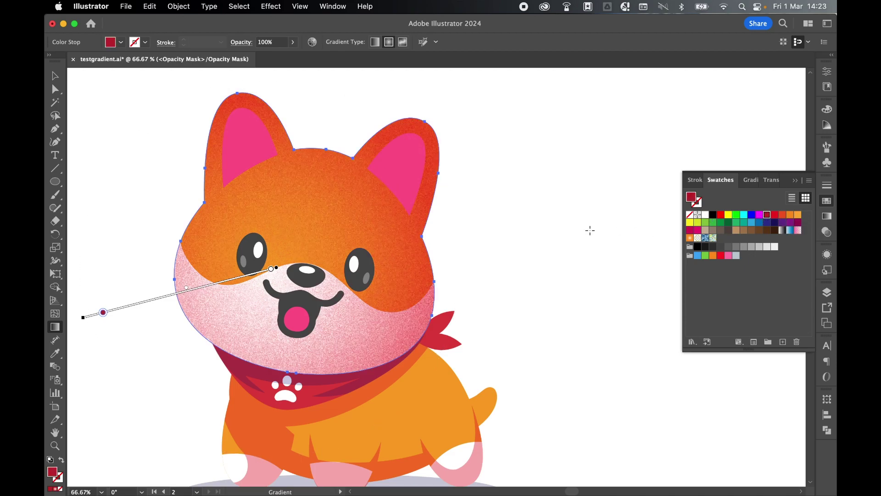
- Leave opacity-mask editing and return to the head artwork with the Selection tool
left_click(826, 233)
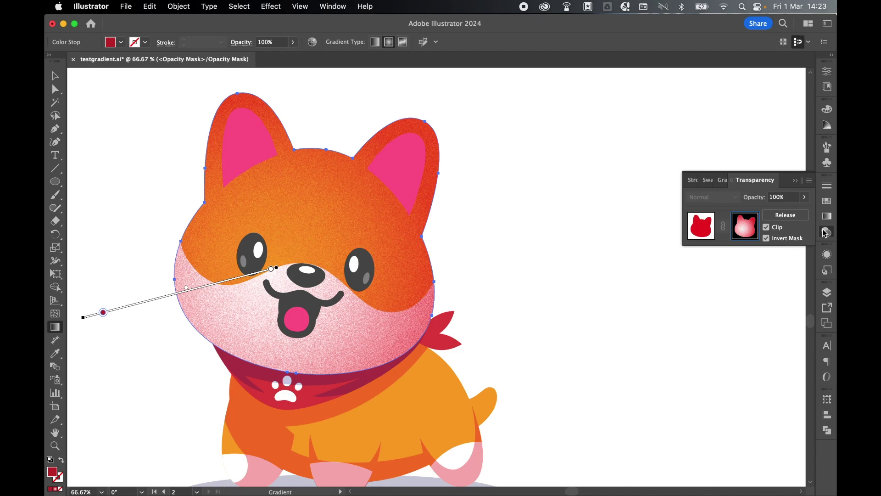
left_click(710, 232)
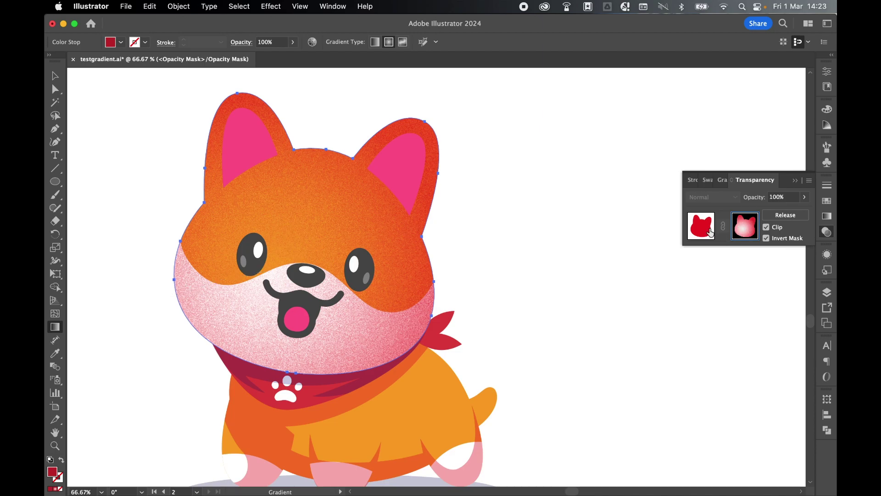
left_click(58, 76)
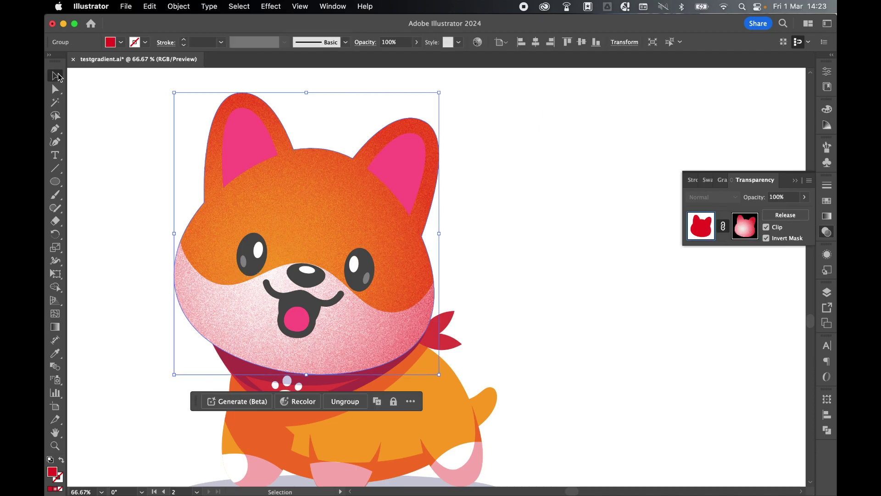
left_click(475, 186)
left_click(364, 268)
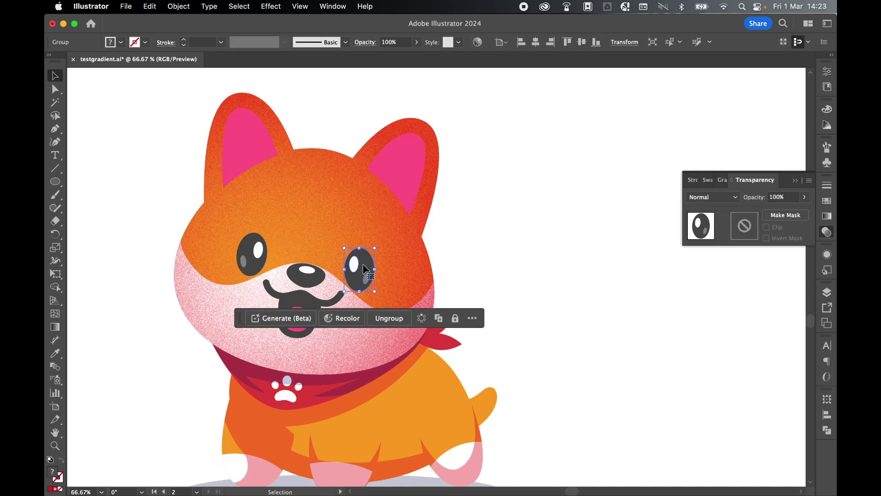
left_click(414, 172)
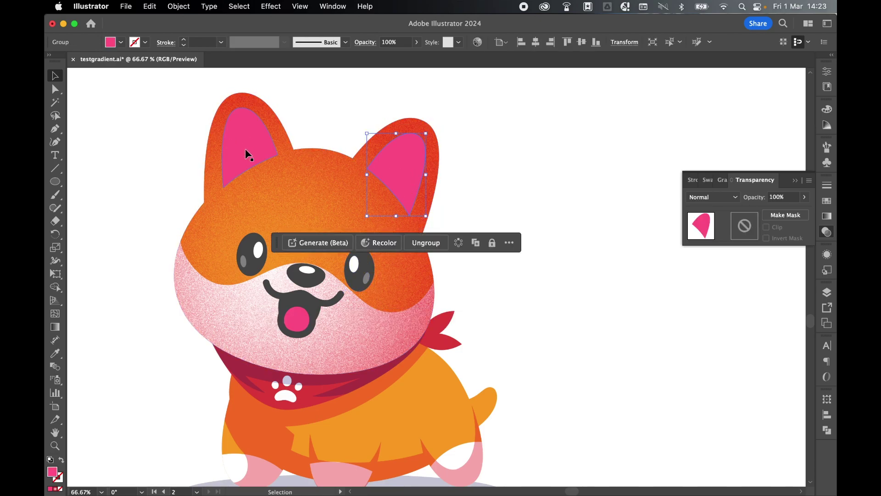
left_click(252, 249)
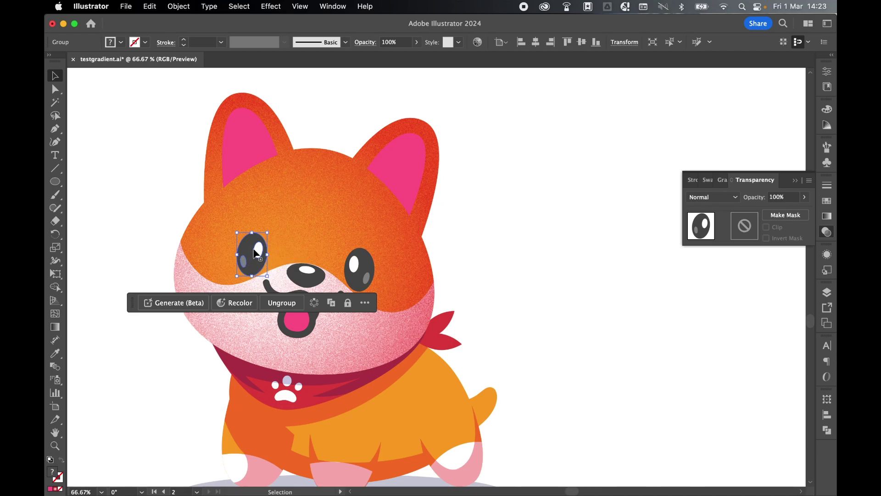
right_click(253, 249)
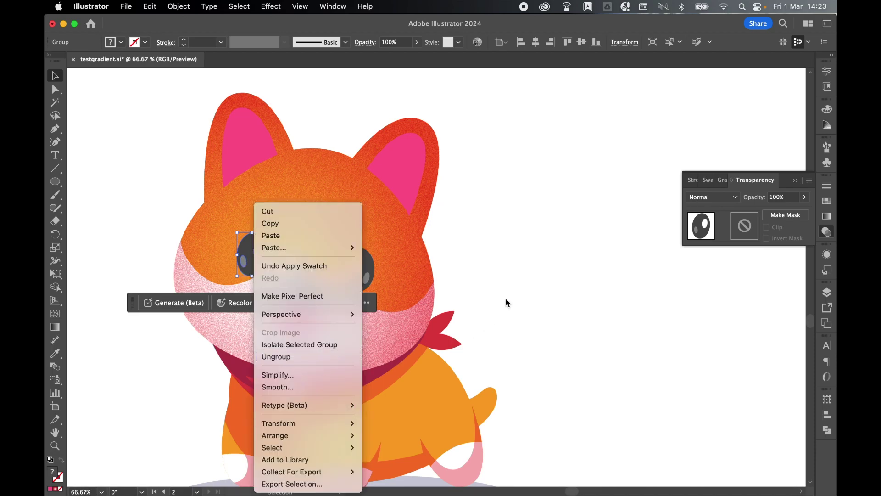
left_click(488, 292)
left_click(167, 213)
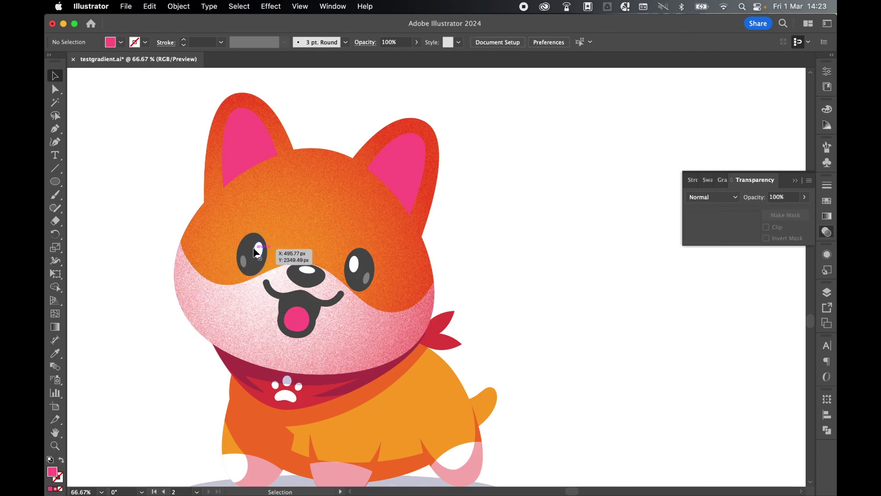
left_click(253, 252)
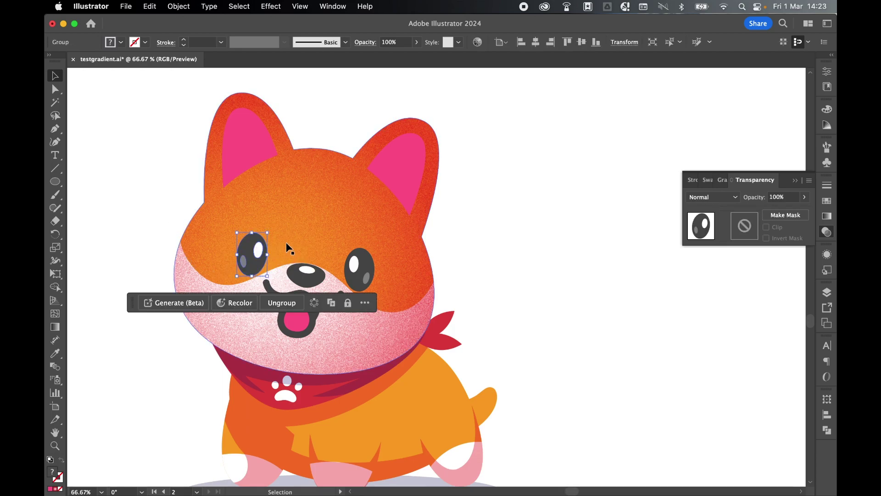
right_click(258, 248)
left_click(533, 347)
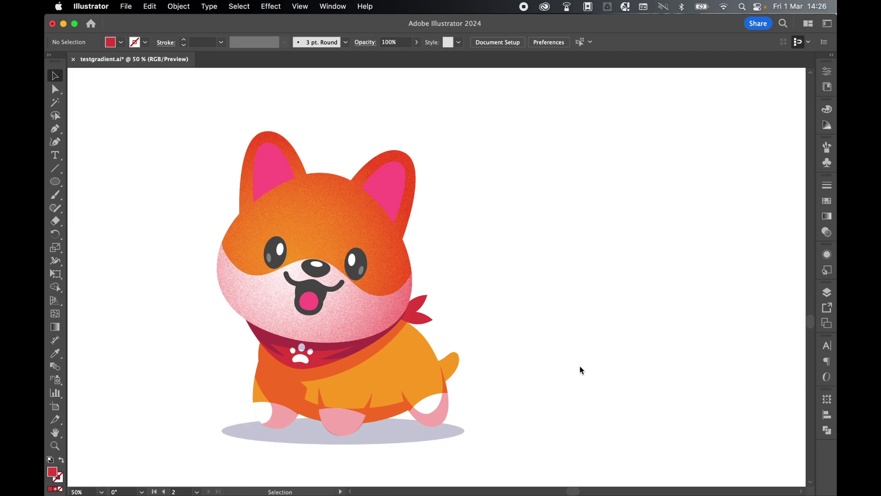
left_click_drag(379, 194, 459, 183)
left_click_drag(254, 164, 348, 122)
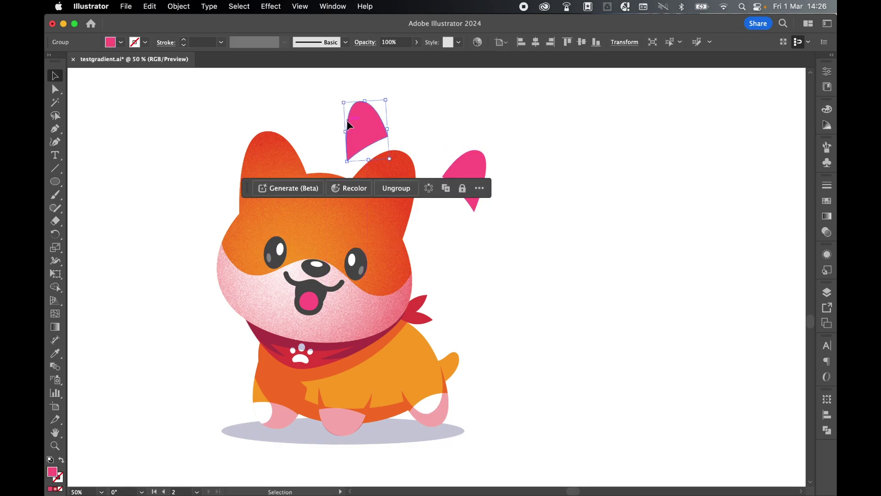
key("super+z")
key("super+z")
left_click_drag(420, 314, 574, 239)
key("super+z")
left_click_drag(404, 360, 579, 252)
key("super+z")
left_click(519, 379)
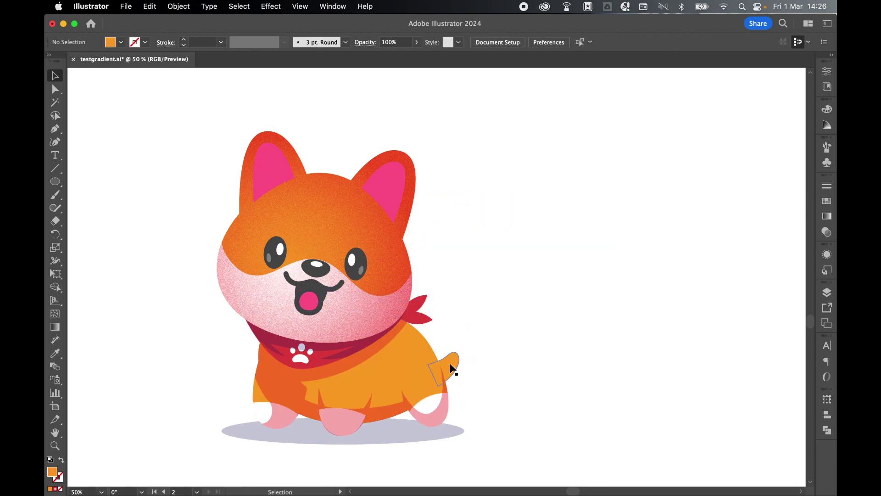
left_click_drag(450, 366, 514, 323)
key("super+z")
left_click(530, 302)
left_click_drag(417, 359, 471, 284)
- Undo the accidental moves of the body and tail, then clear the selection
key("super+z")
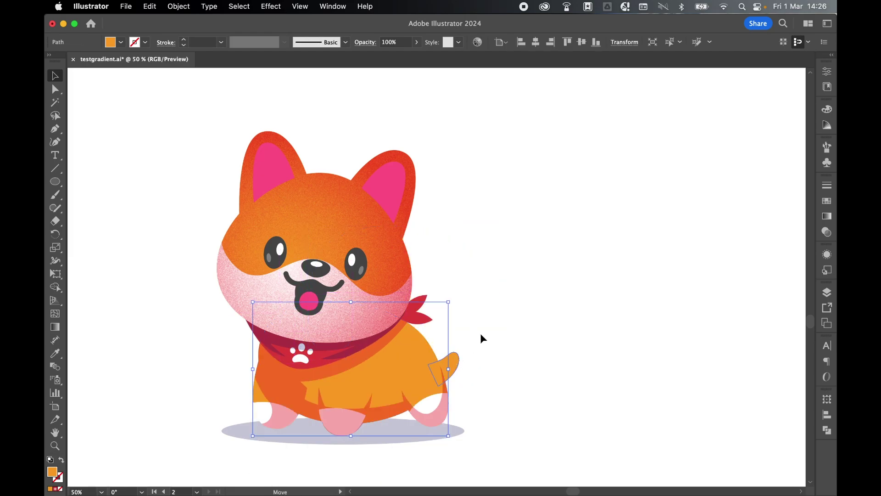
left_click_drag(457, 352, 493, 328)
key("super+z")
left_click(533, 309)
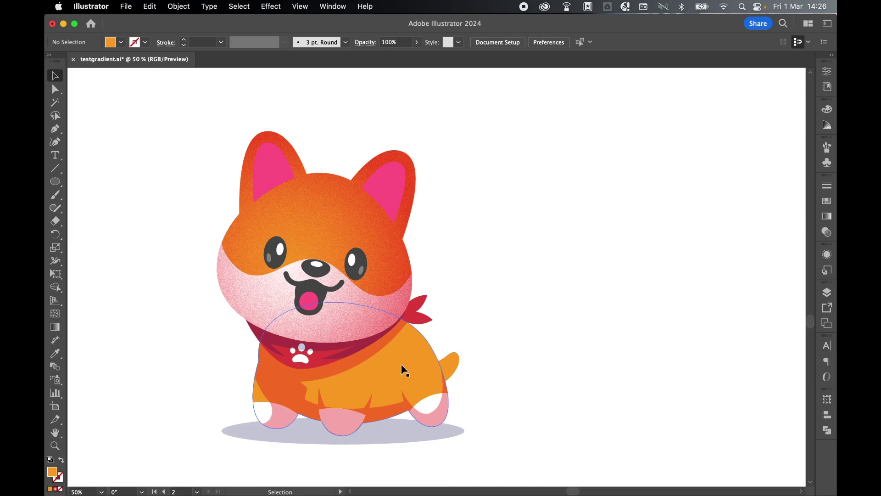
- Duplicate the body and tail to the upper right and unite the copy into one shape
left_click(402, 366)
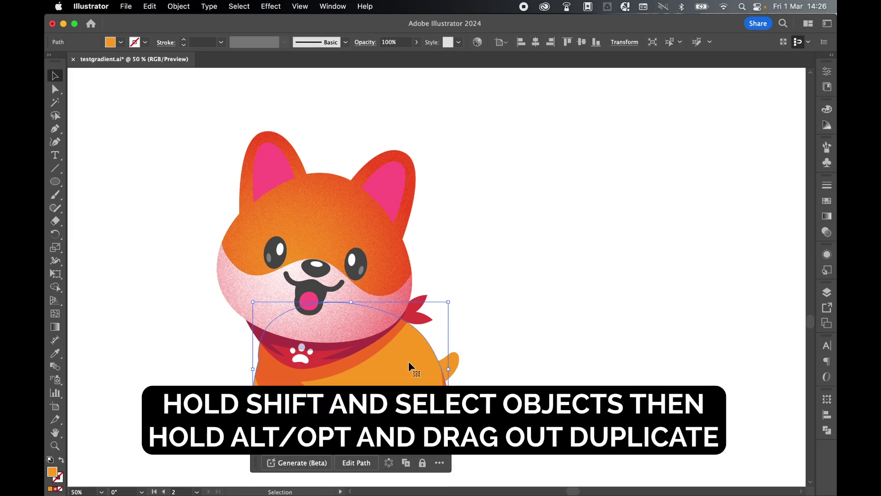
left_click(454, 356, "shift")
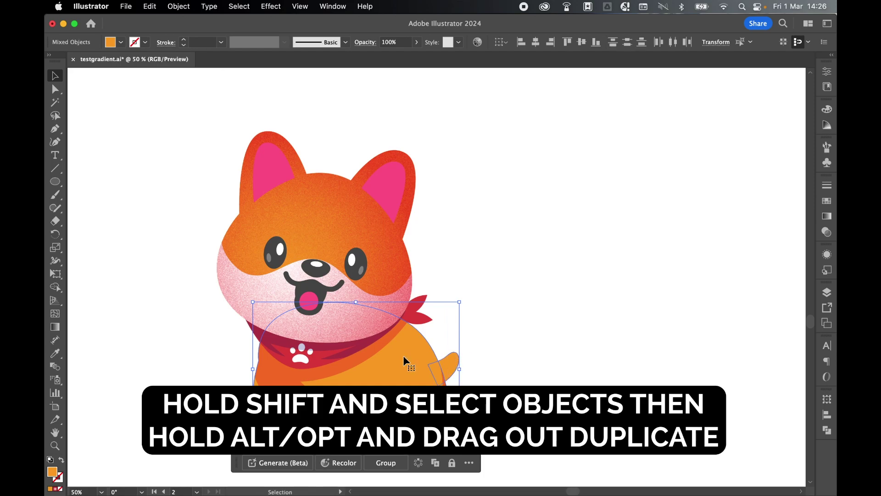
left_click_drag(395, 360, 599, 260)
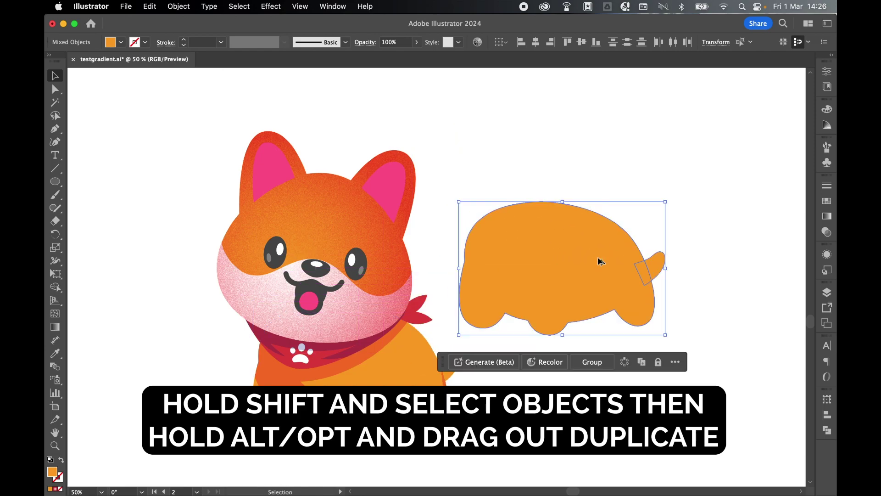
left_click(827, 430)
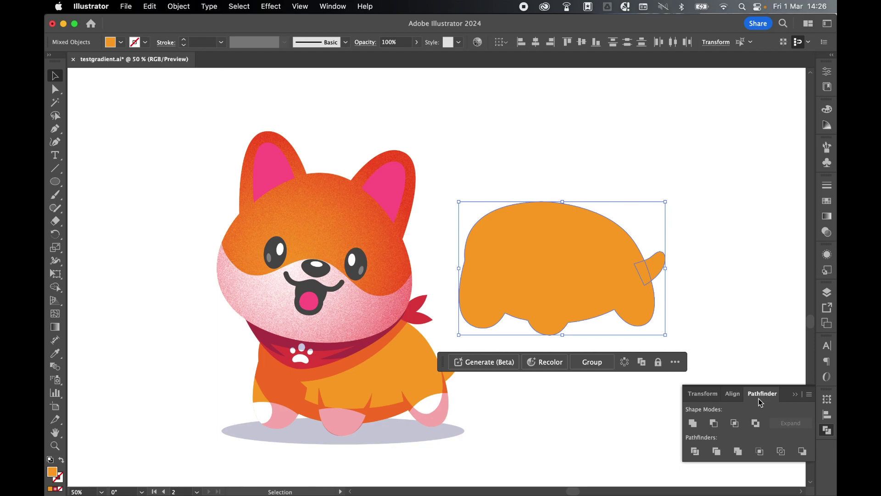
left_click(693, 423)
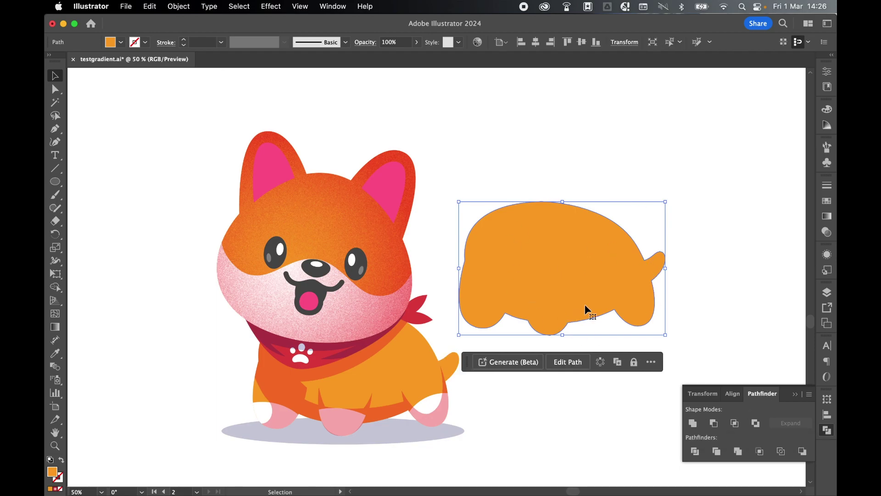
- Delete the merged body-and-tail silhouette from the artboard
left_click_drag(585, 304, 367, 381)
key("super+z")
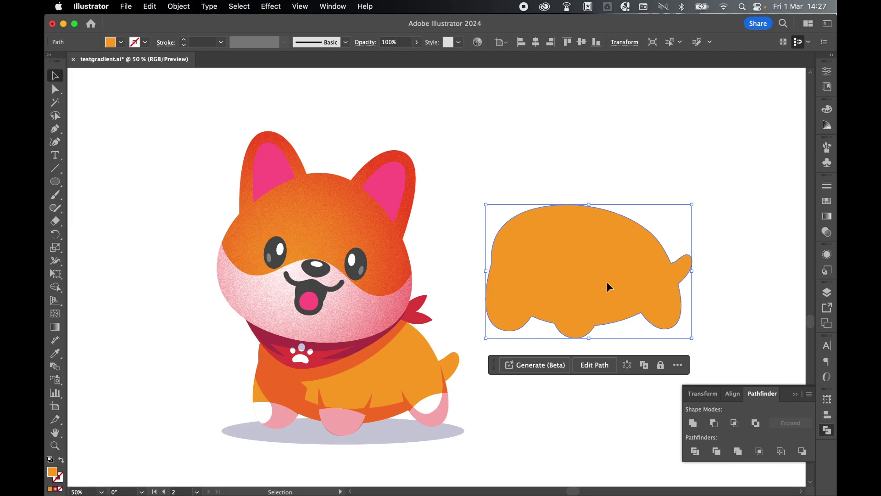
key("BackSpace")
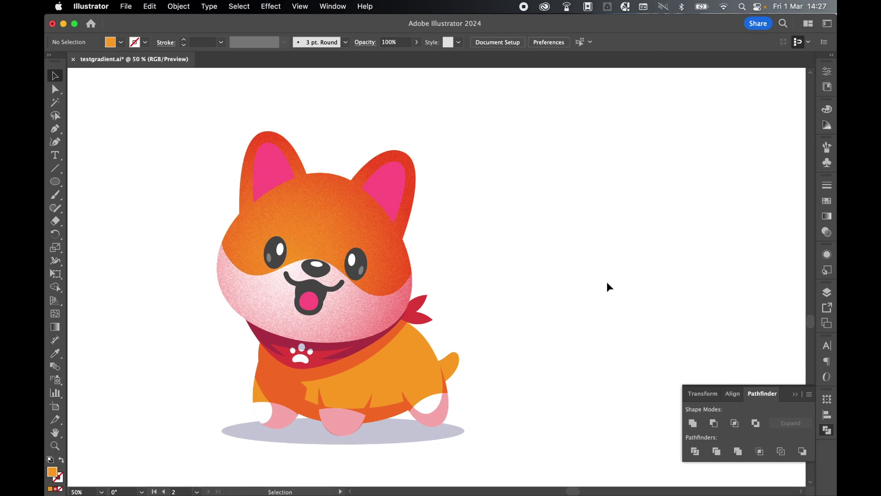
- Zoom out, scroll up to the top artboard and zoom in on it
key("super+minus")
key("super+minus")
key("super+minus")
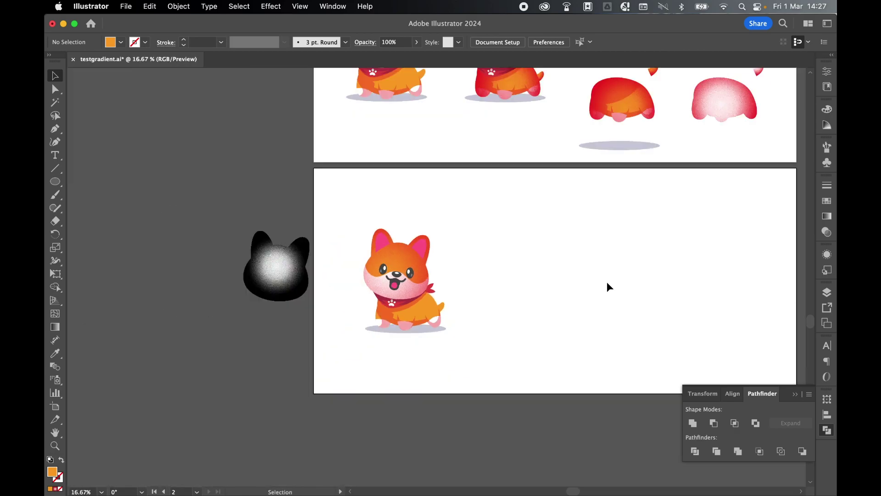
scroll(607, 281, "up", 10)
key("super+plus")
key("super+plus")
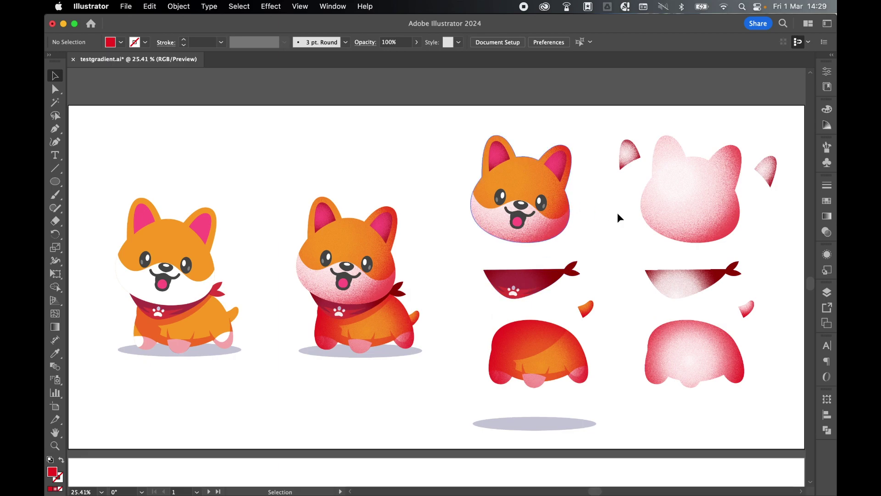
- Inspect the pink head shading piece's transparency settings, then deselect it
left_click(673, 200)
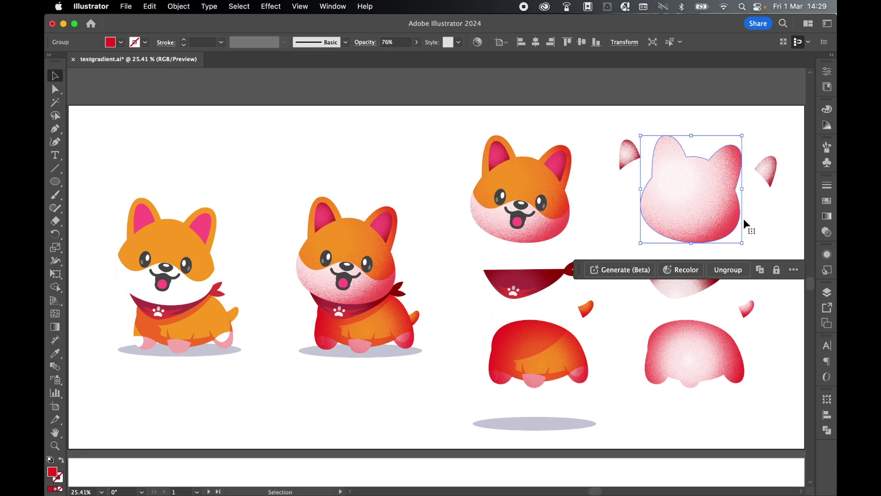
left_click(826, 232)
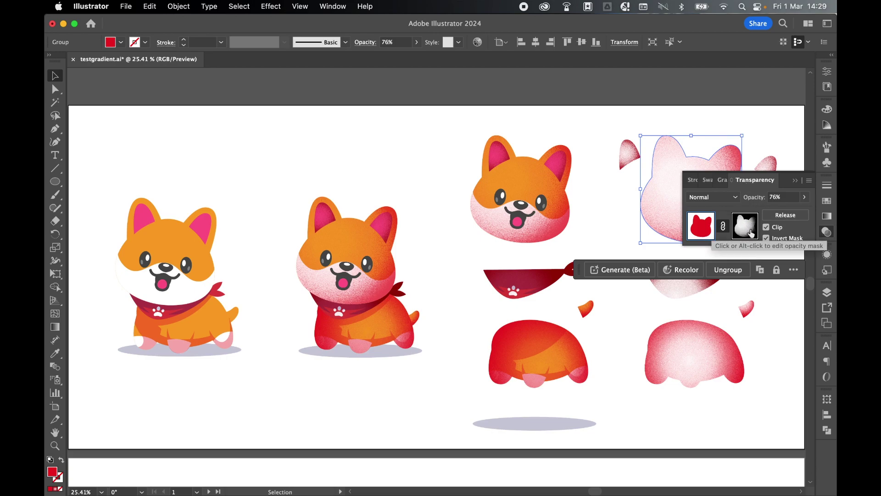
left_click(826, 232)
left_click(469, 259)
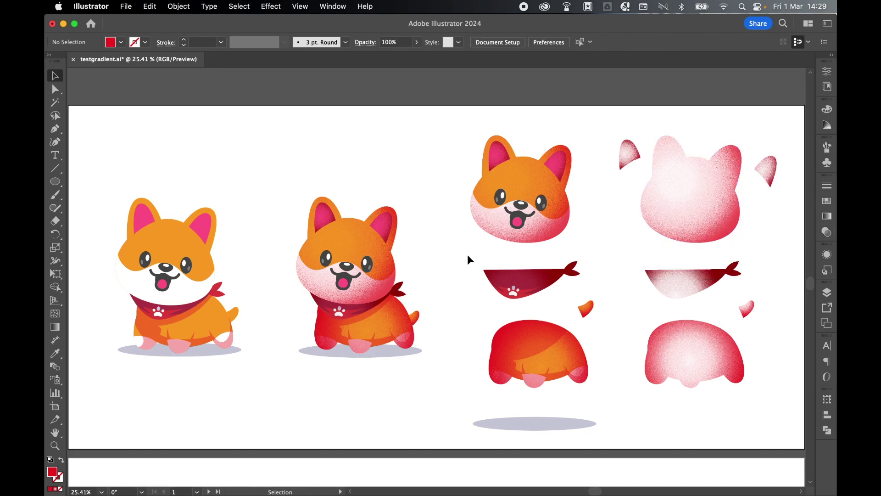